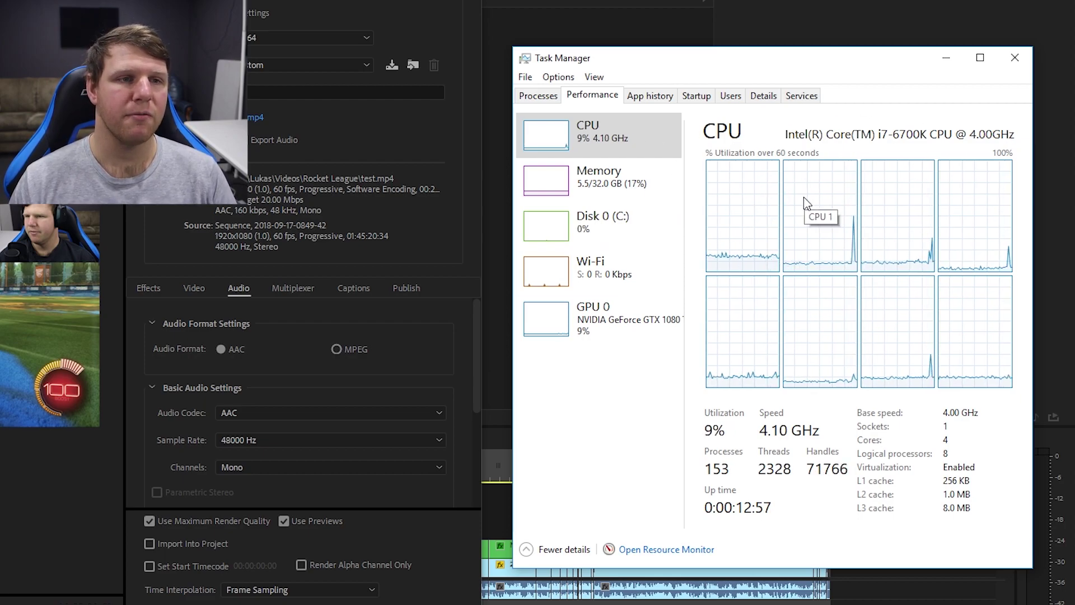
Run the software-encoded export, watching CPU near 100% and GPU low, then cancel the encode
left_click(638, 318)
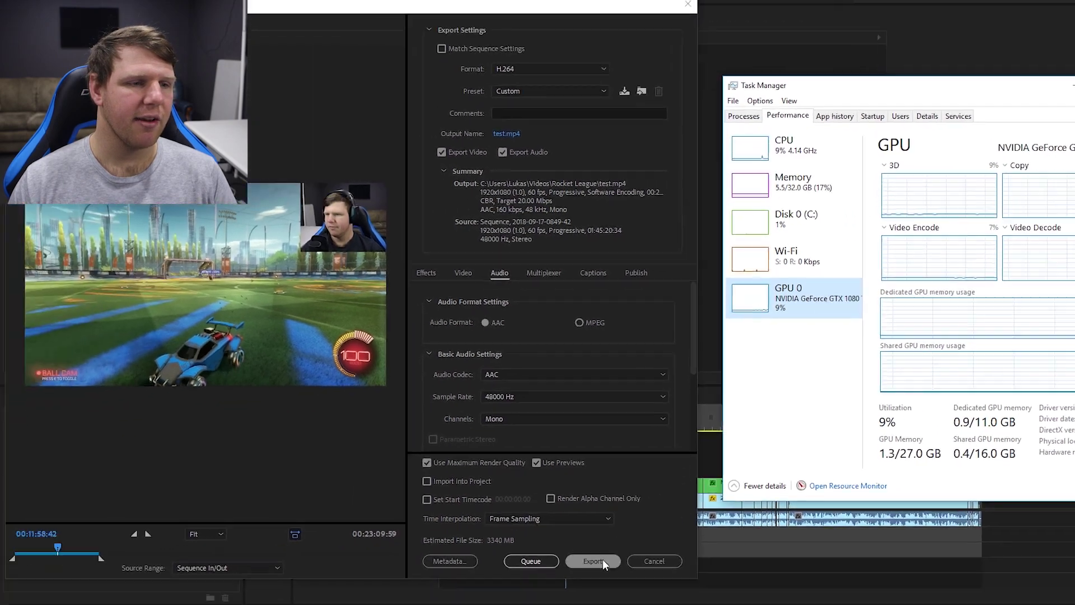
left_click(592, 562)
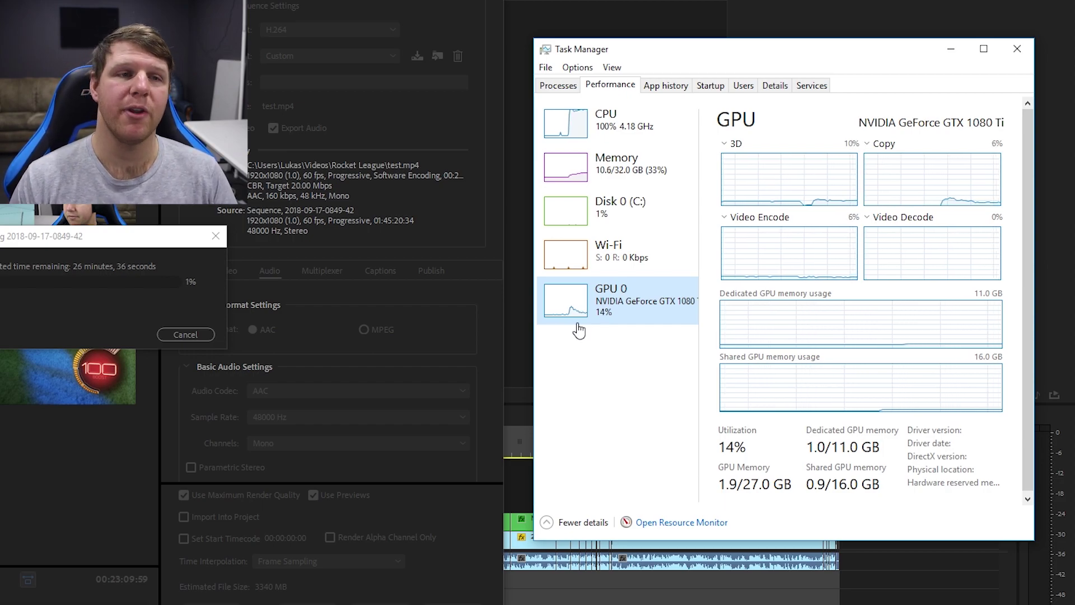
left_click(613, 123)
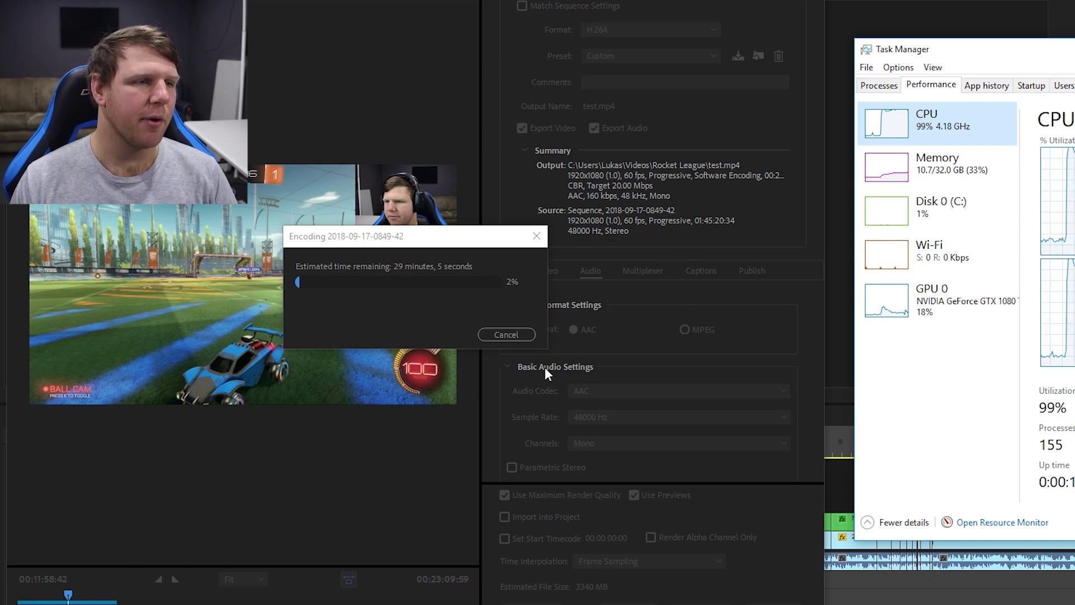
left_click(516, 333)
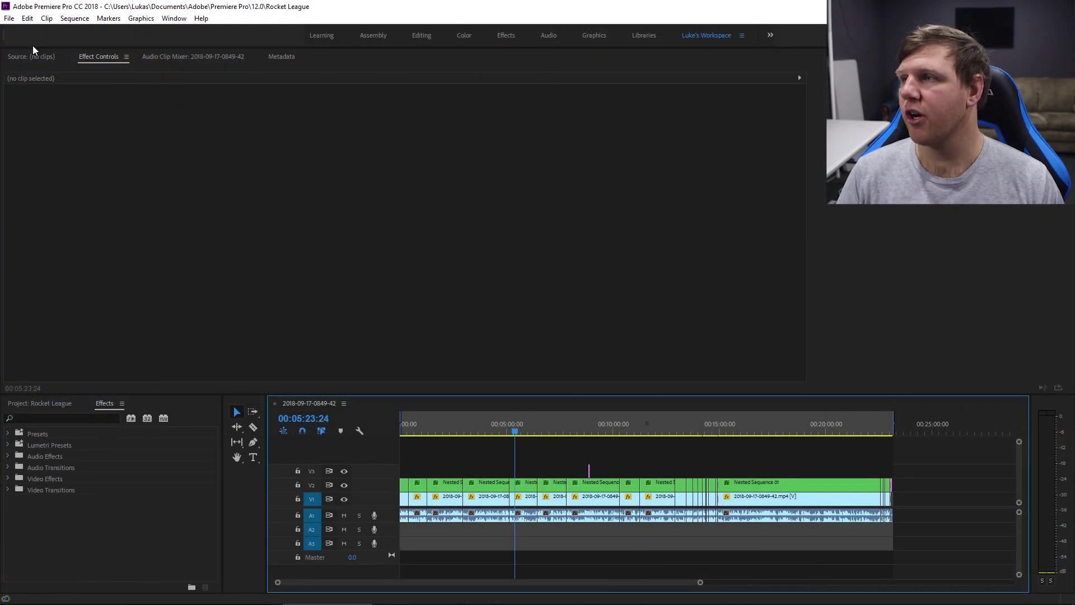
Open the Project Settings dialog from Premiere's File menu
left_click(9, 18)
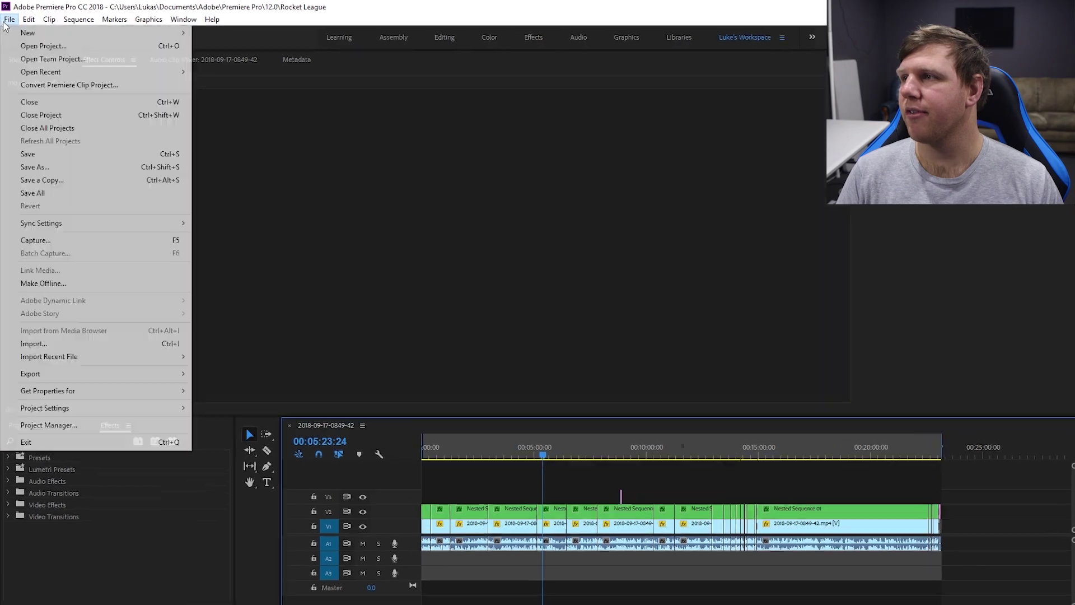
mouse_move(70, 392)
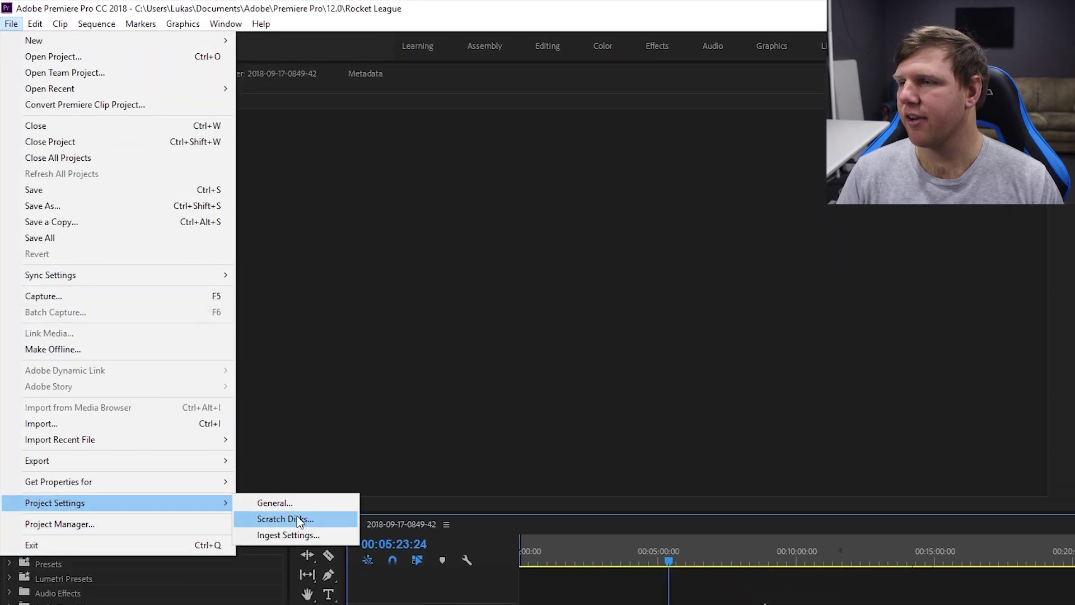
left_click(299, 519)
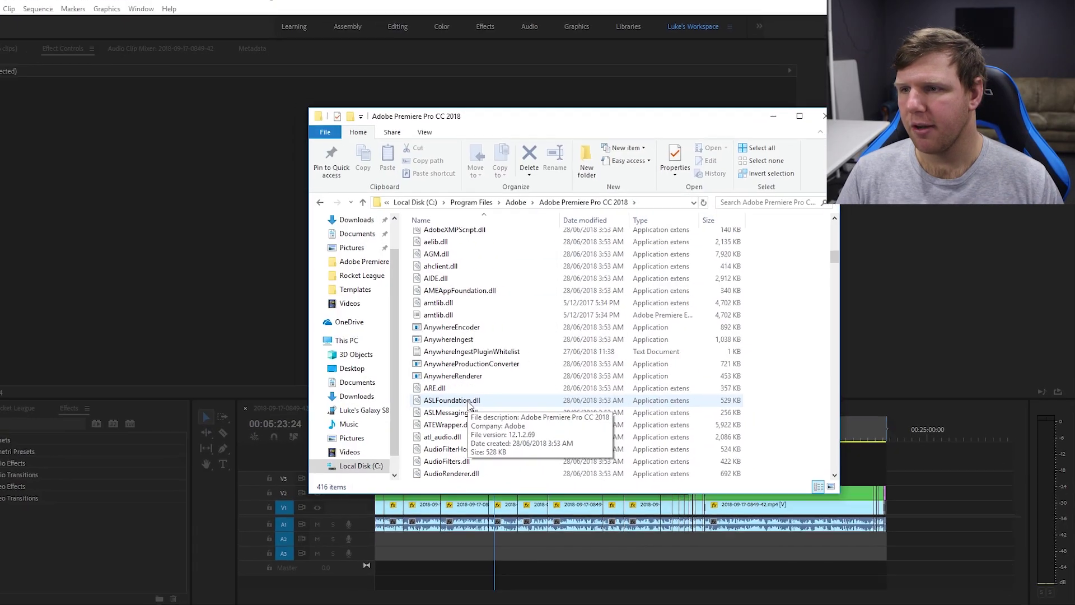
Open cuda_supported_cards in Notepad, confirm it lists GeForce GTX 1080 Ti, and close it
scroll(504, 392, "down", 15)
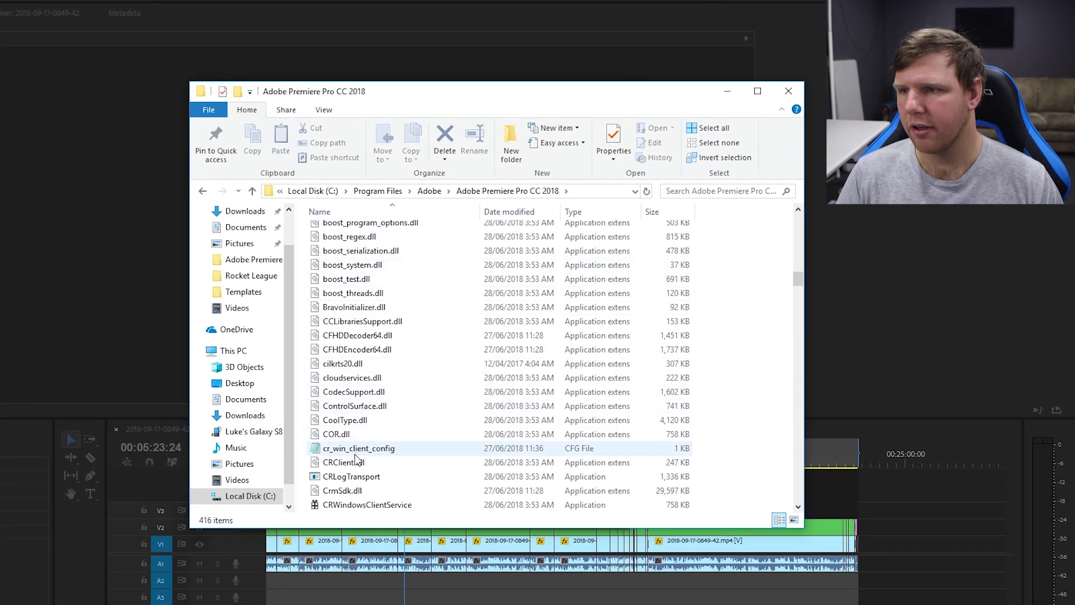
scroll(372, 465, "down", 2)
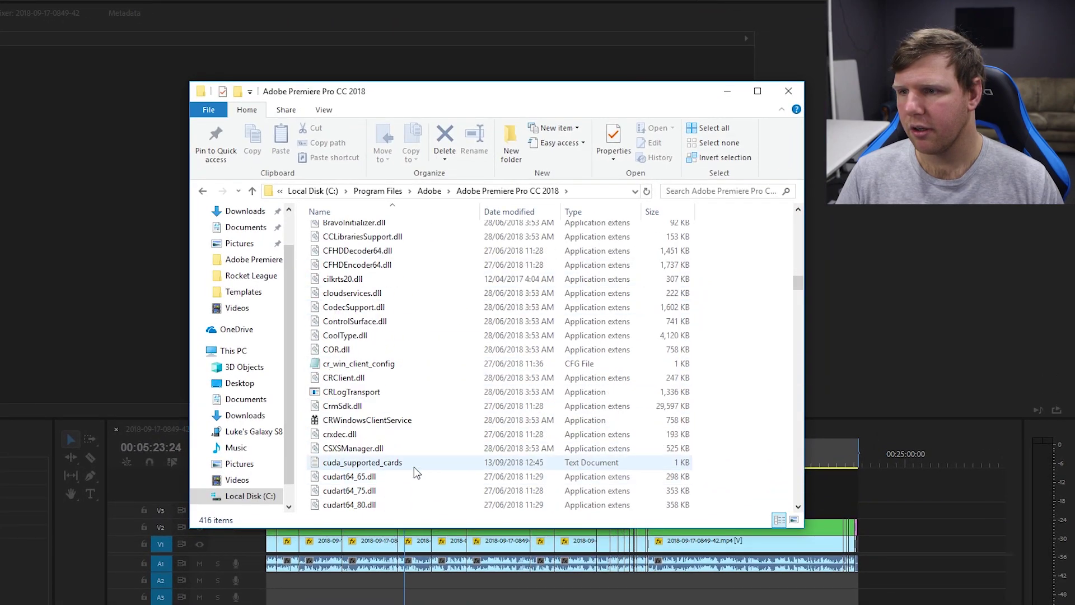
double_click(374, 466)
left_click_drag(234, 61, 86, 69)
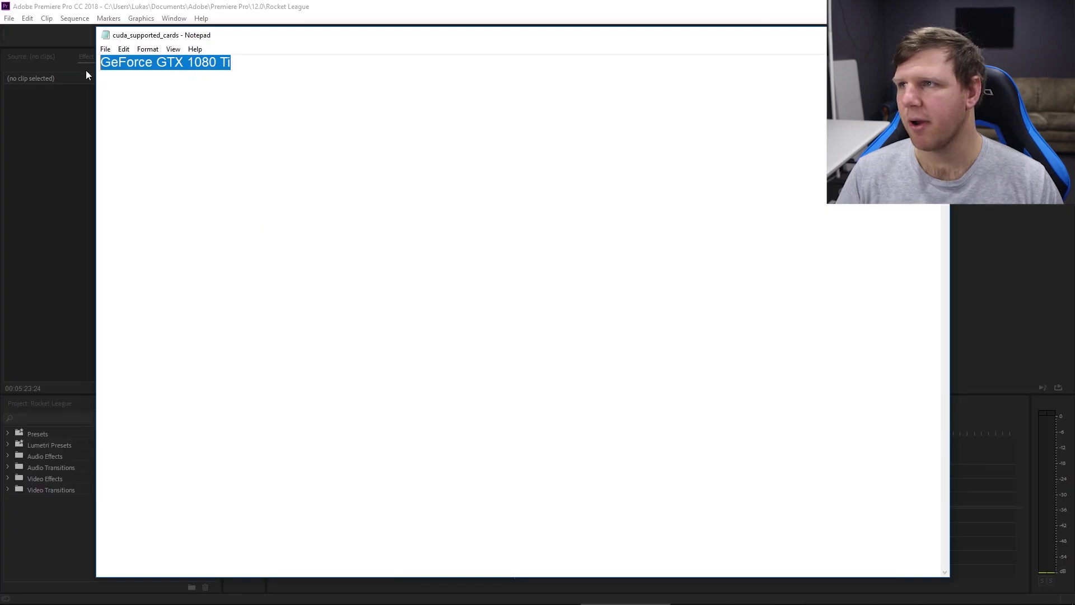
left_click(232, 61)
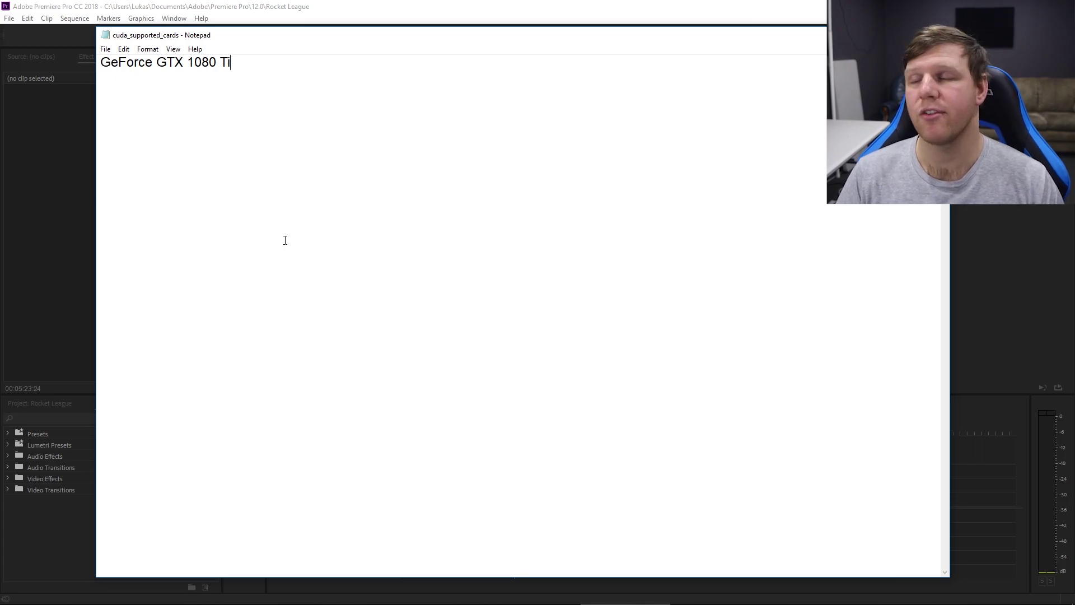
key("alt+F4")
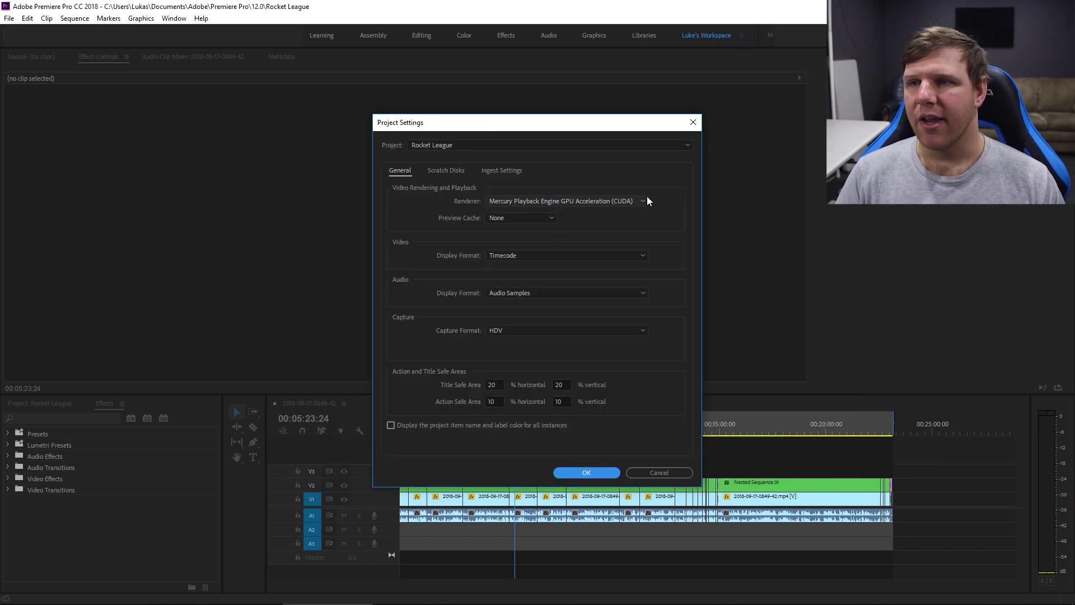
Keep the Mercury GPU Acceleration (CUDA) renderer, close Project Settings, and show Task Manager's GPU graphs
left_click(614, 202)
left_click(620, 203)
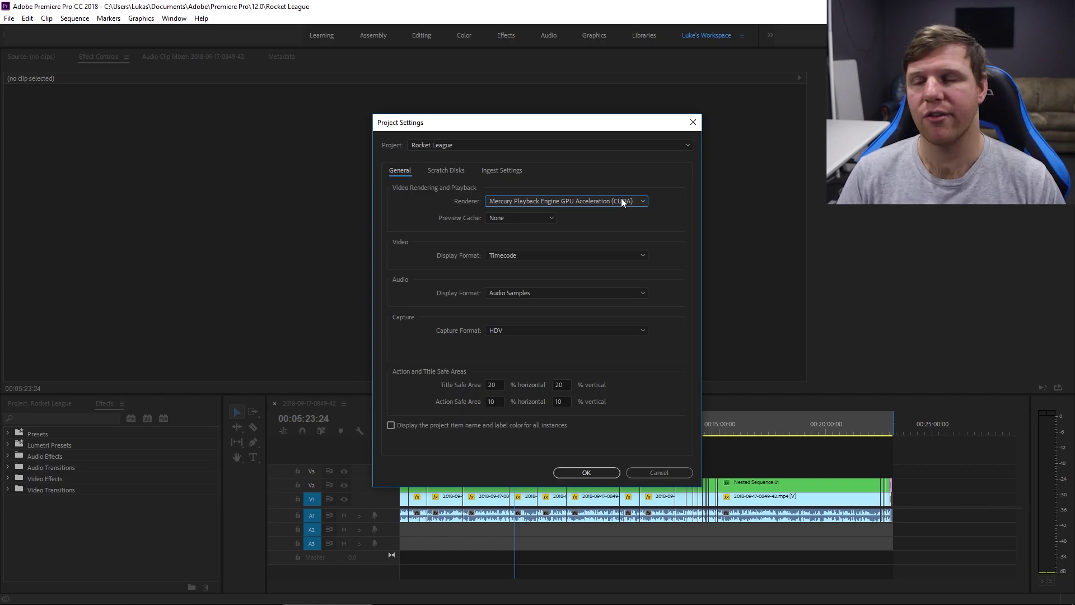
key("Escape")
key("ctrl+shift+Escape")
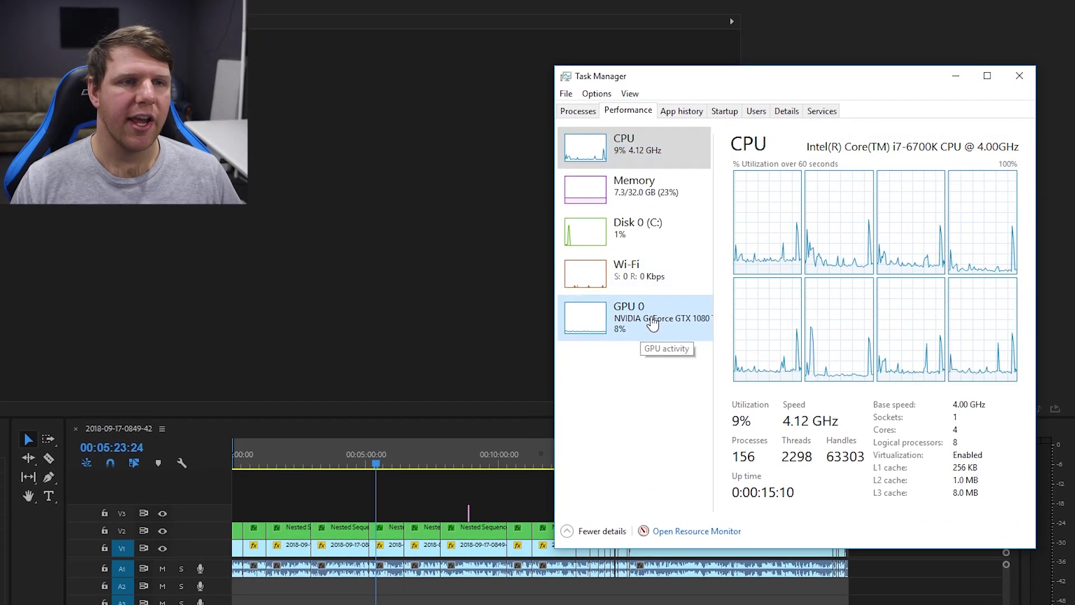
left_click(734, 323)
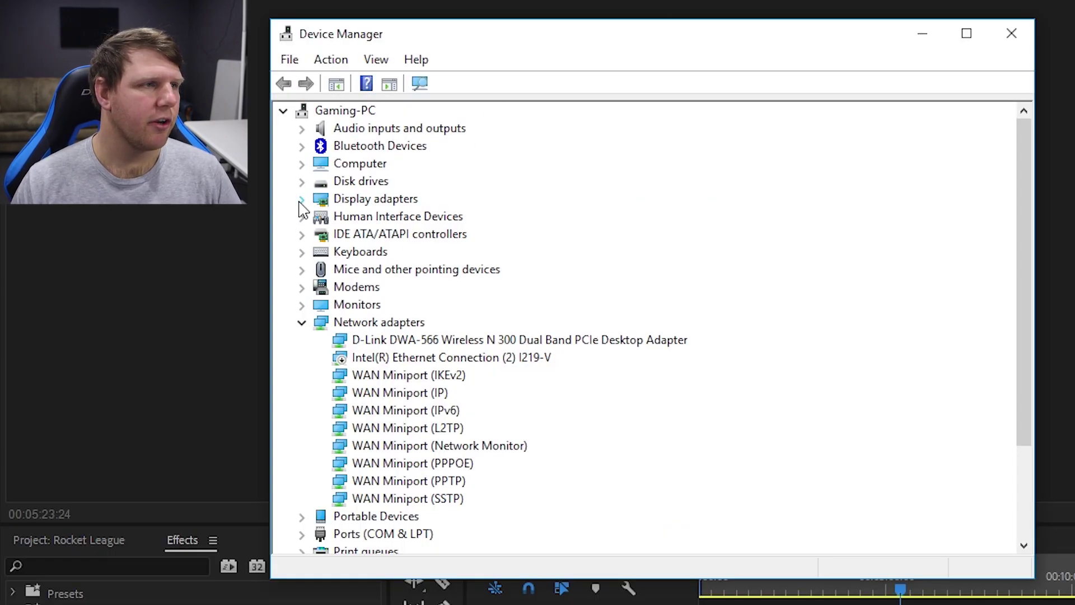
Expand Display adapters and select the NVIDIA GeForce GTX 1080 Ti
left_click(301, 199)
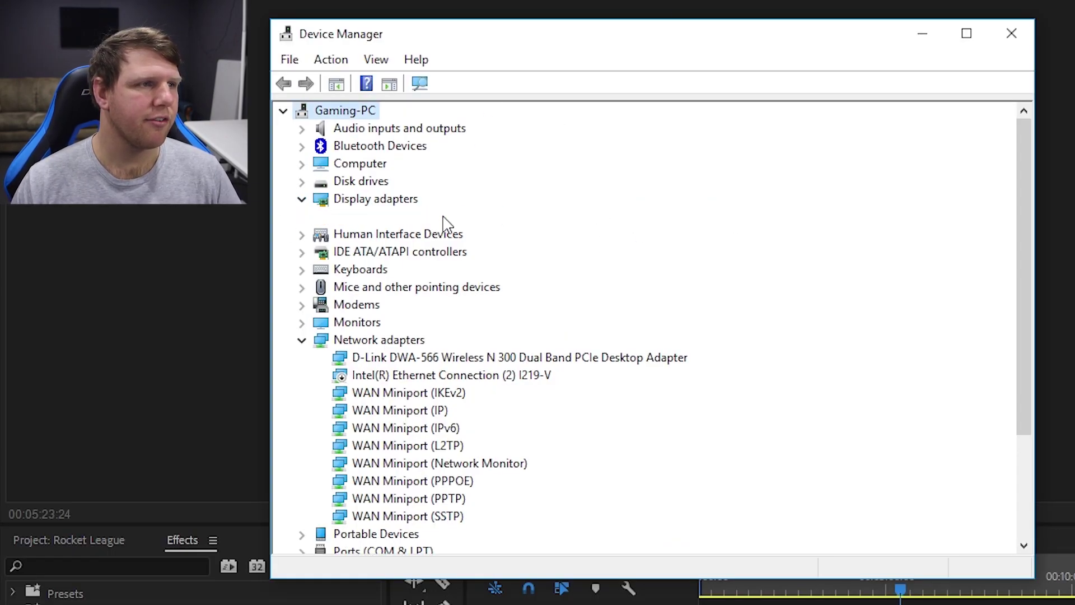
left_click(482, 216)
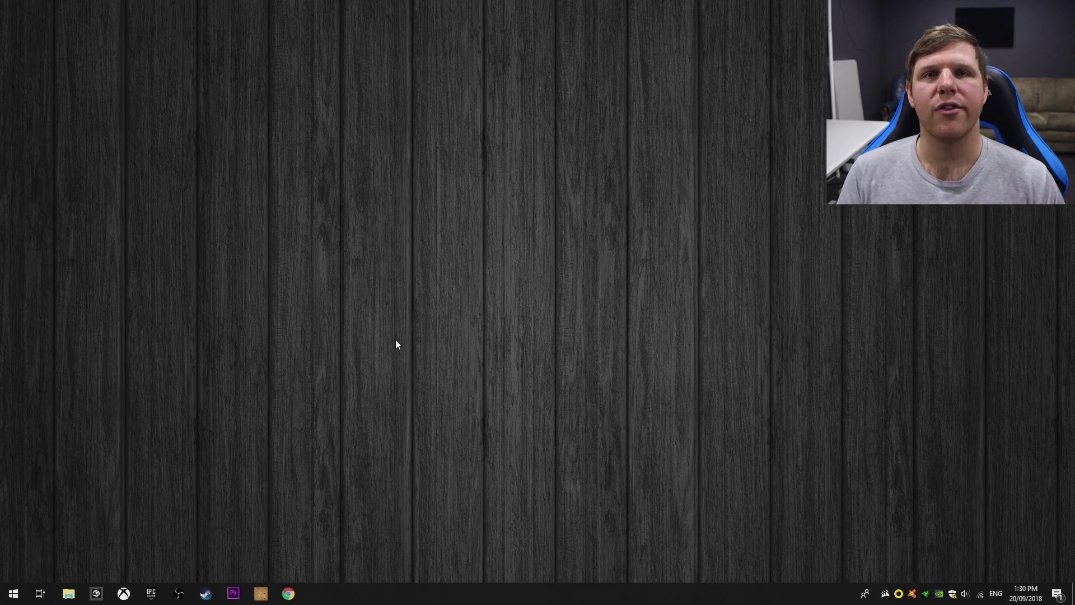
Restart the PC from the Start menu's power options to reach the BIOS
left_click(17, 591)
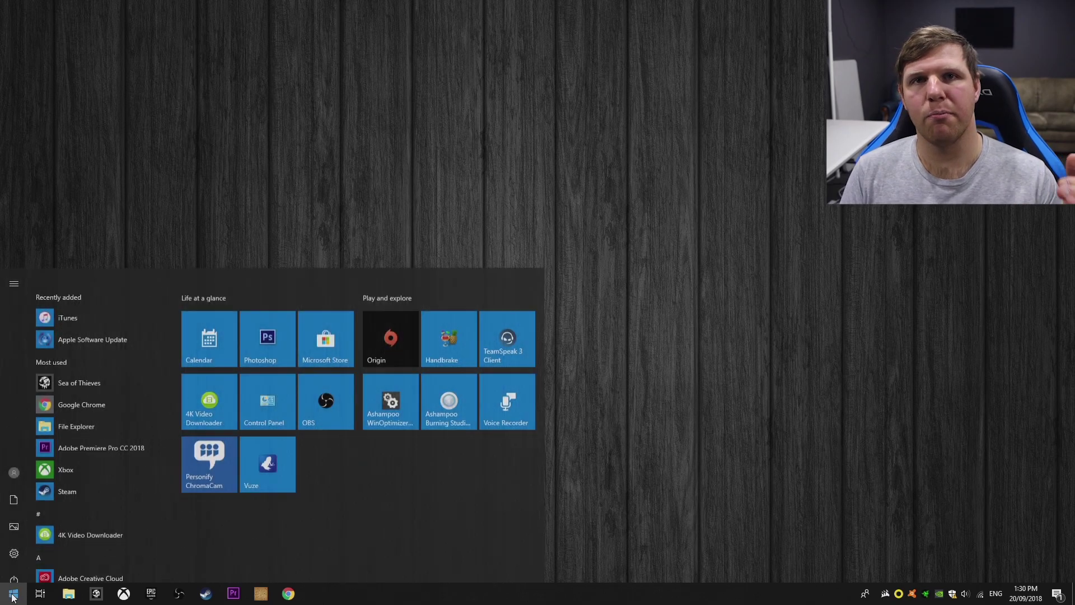
left_click(19, 572)
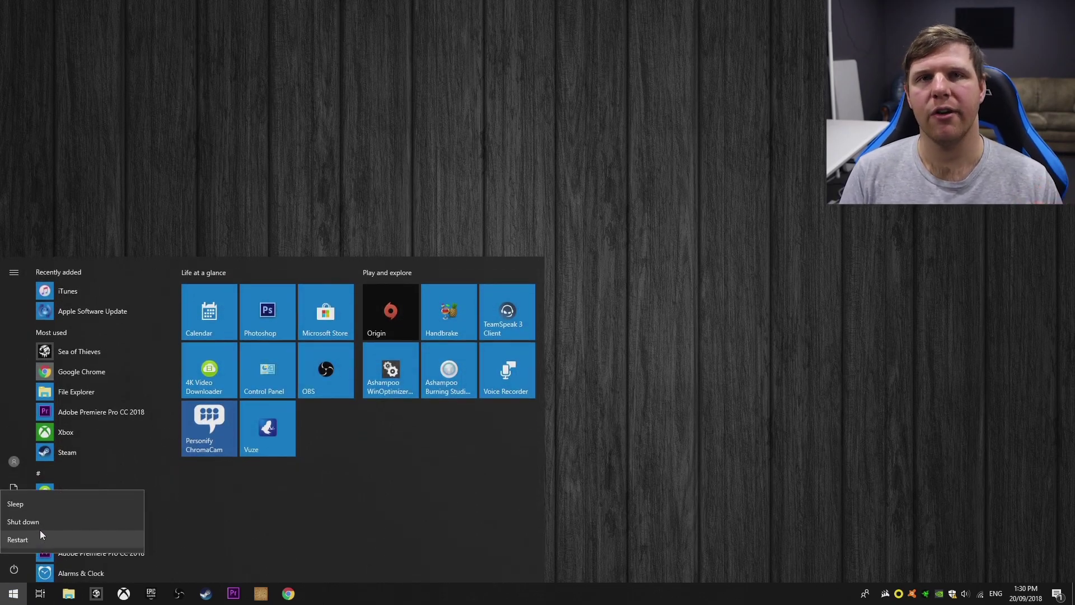
key("Escape")
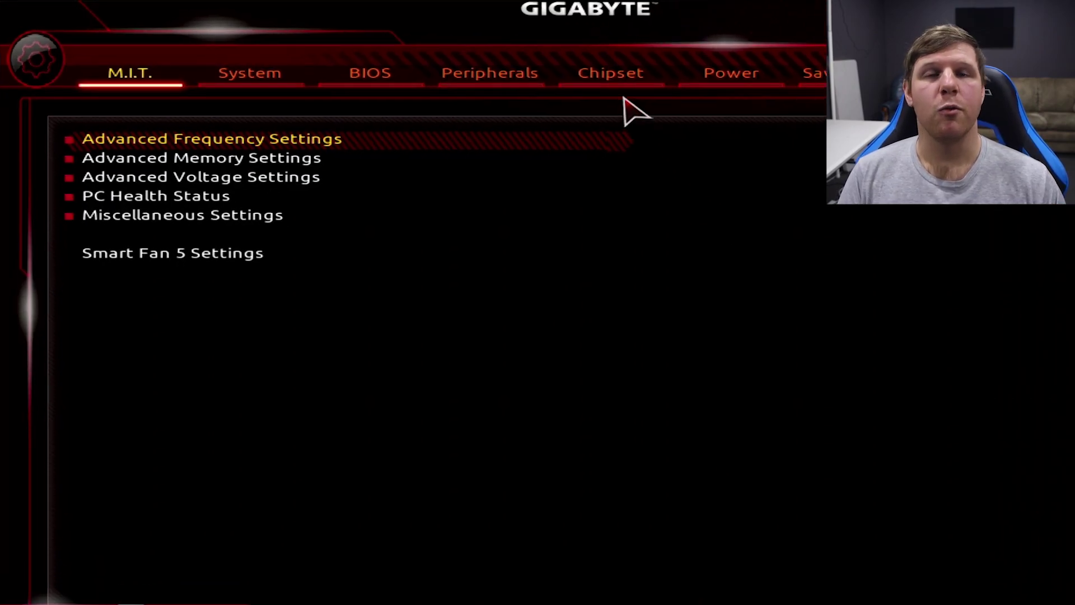
Set Internal Graphics to Enabled on the Chipset tab, then Save & Exit Setup
left_click(622, 86)
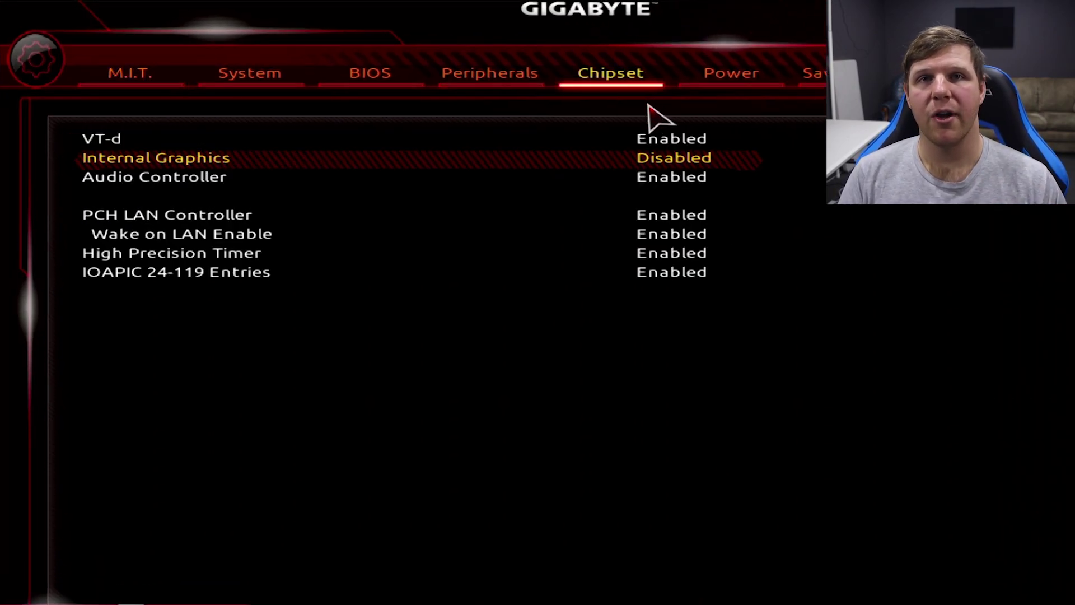
left_click(713, 166)
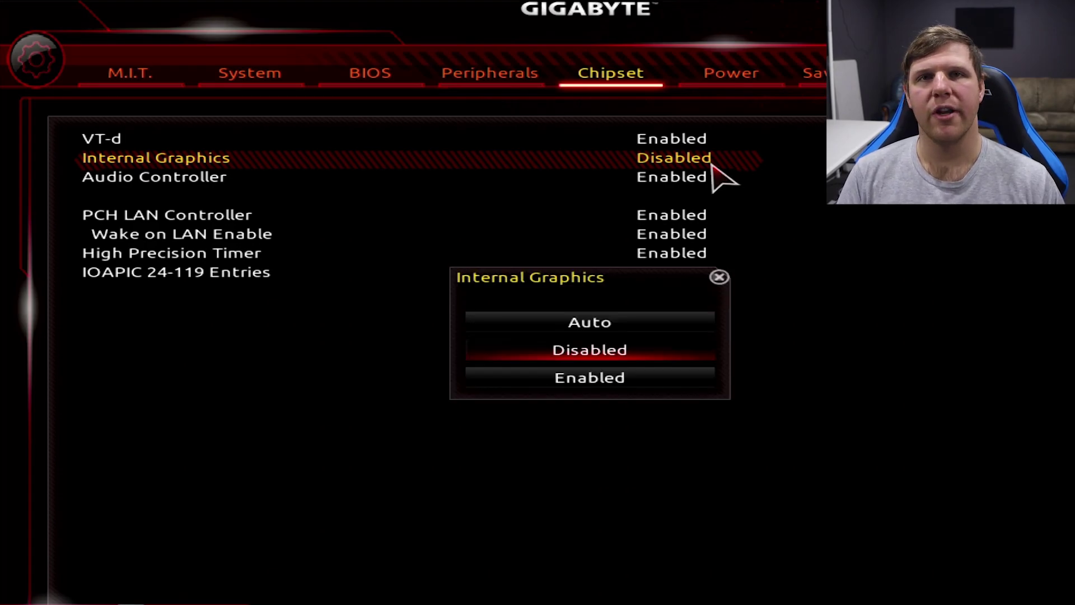
key("Down")
key("Return")
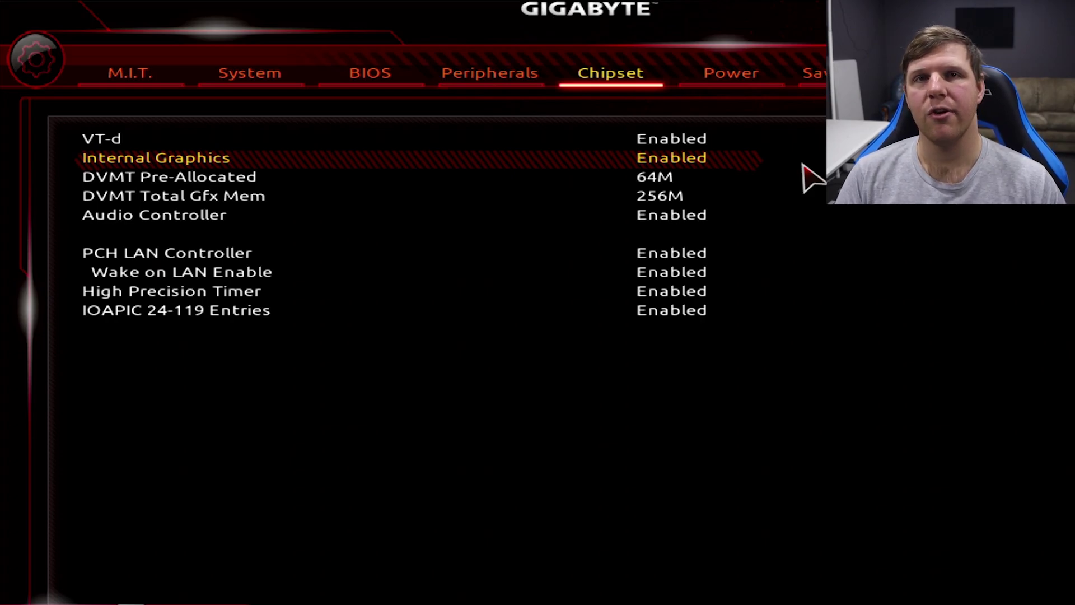
key("Right")
key("Right")
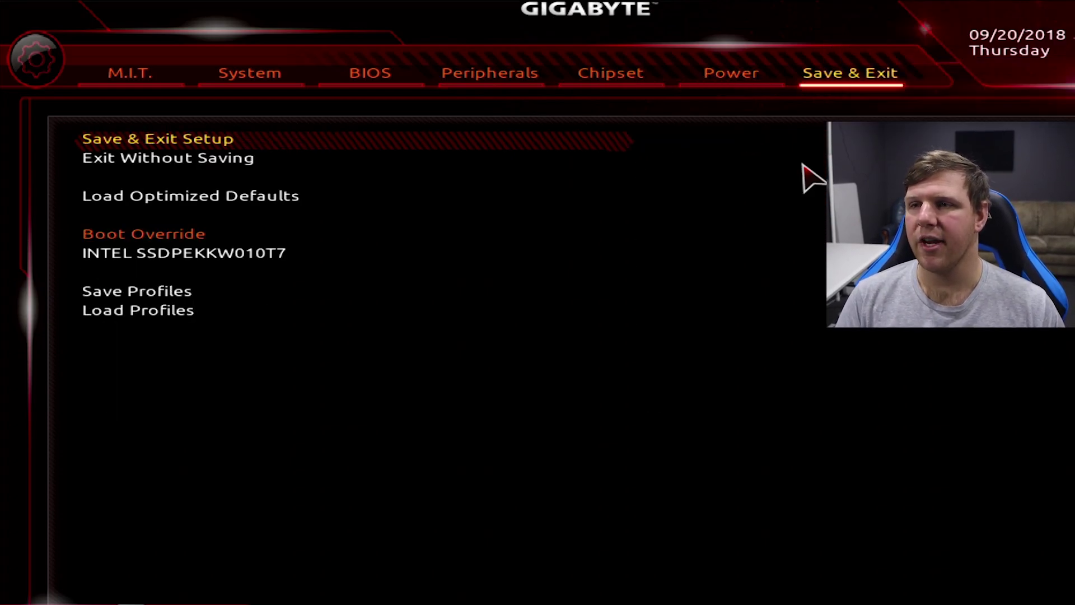
key("Return")
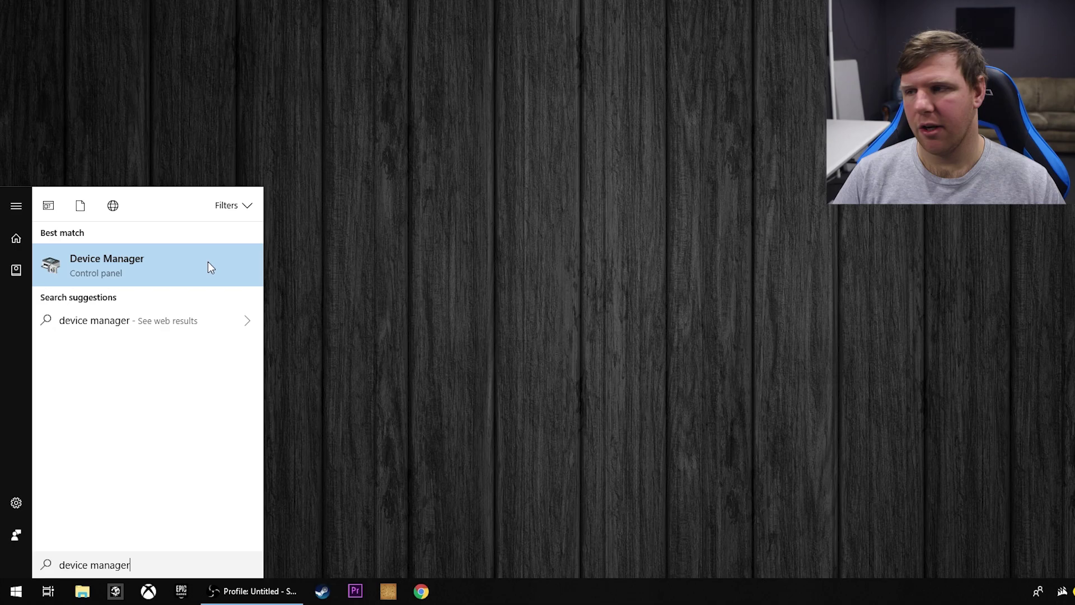
Open Device Manager, expand Display adapters, and right-click Intel(R) HD Graphics 530
left_click(135, 259)
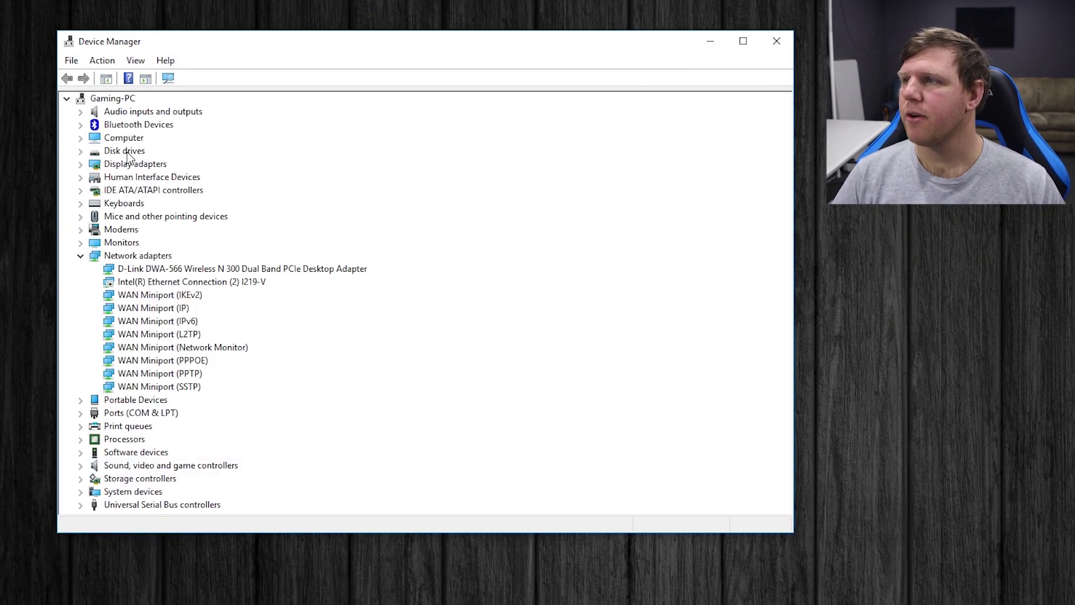
double_click(95, 161)
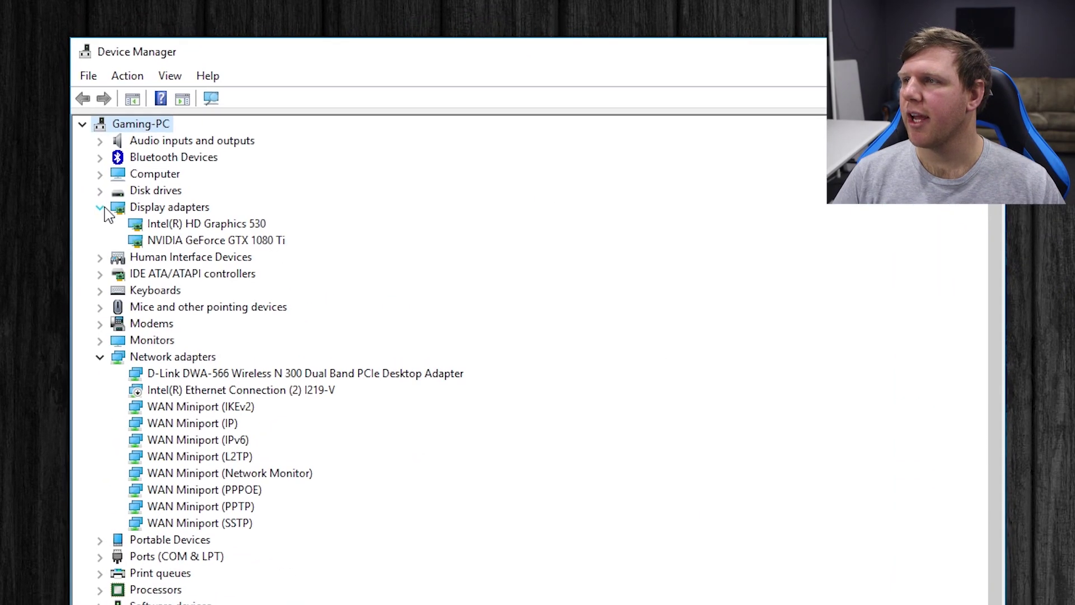
left_click(239, 226)
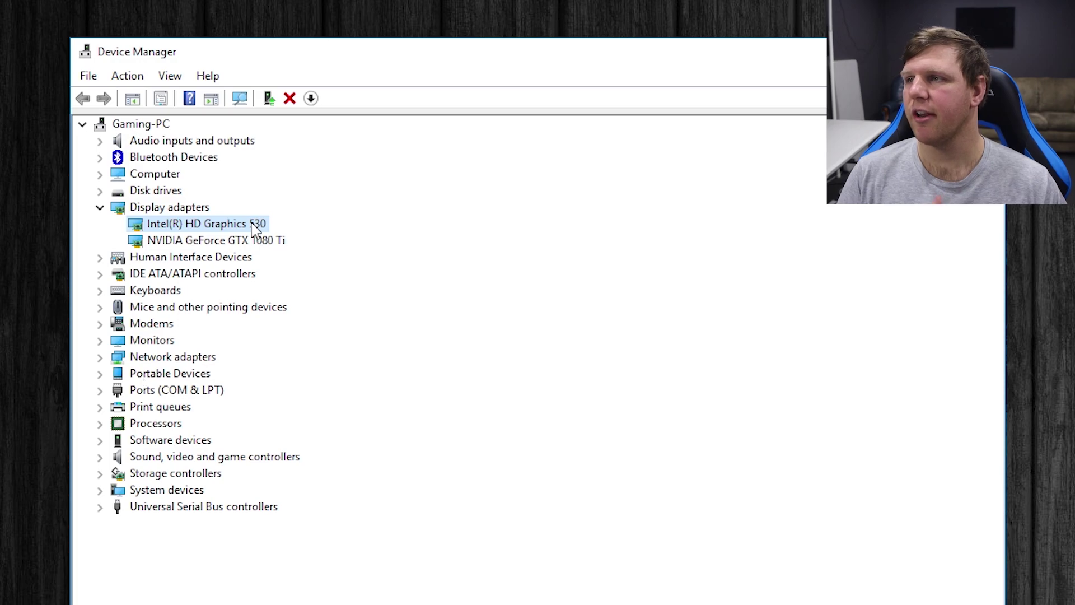
right_click(218, 223)
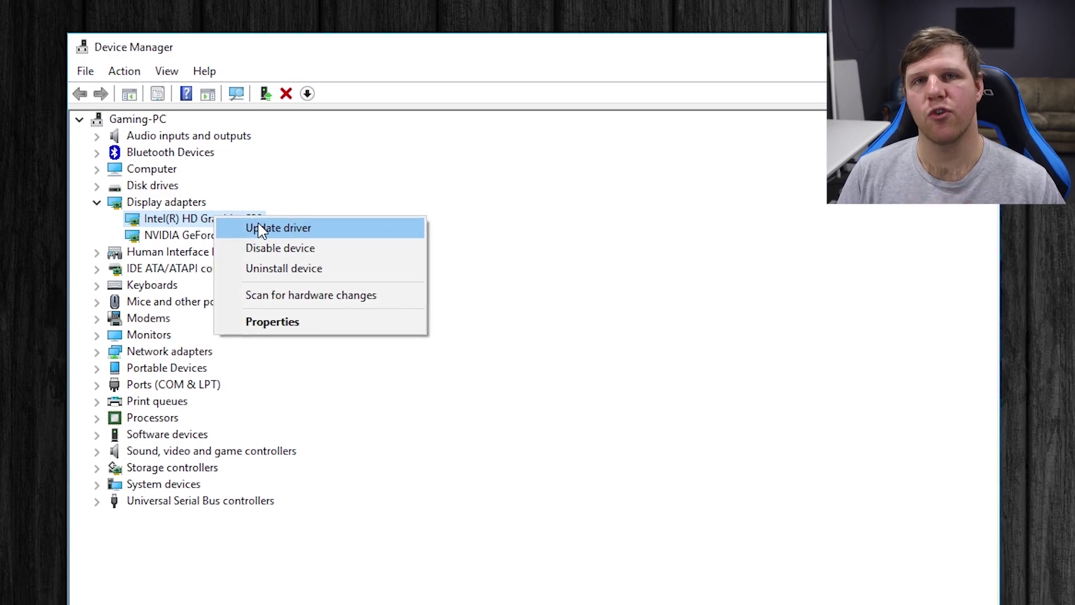
Search automatically for an Intel HD Graphics 530 driver update and close the 'best driver installed' result
left_click(264, 233)
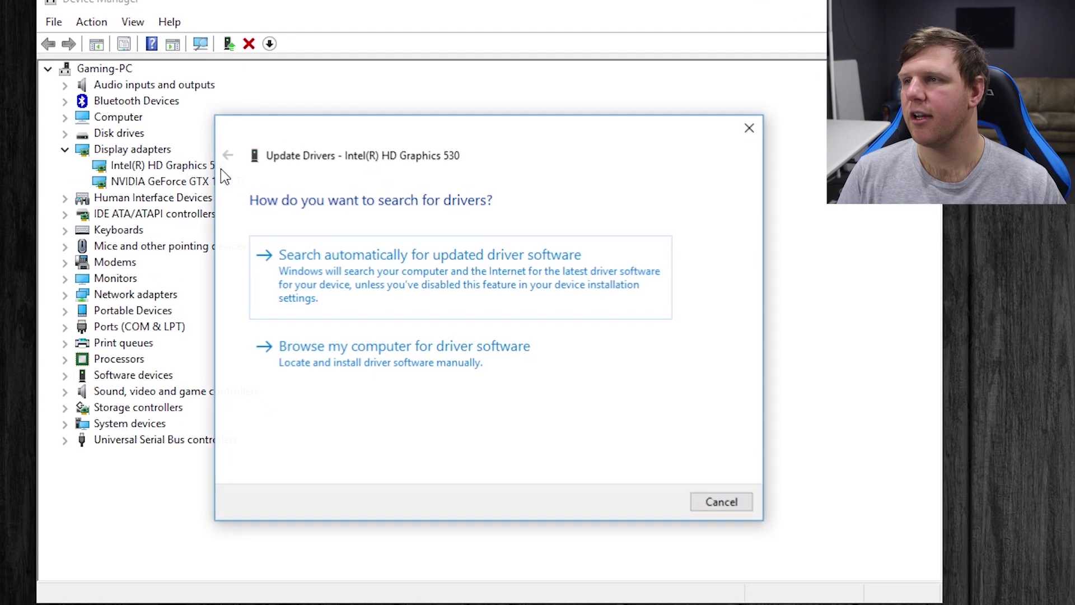
left_click(448, 278)
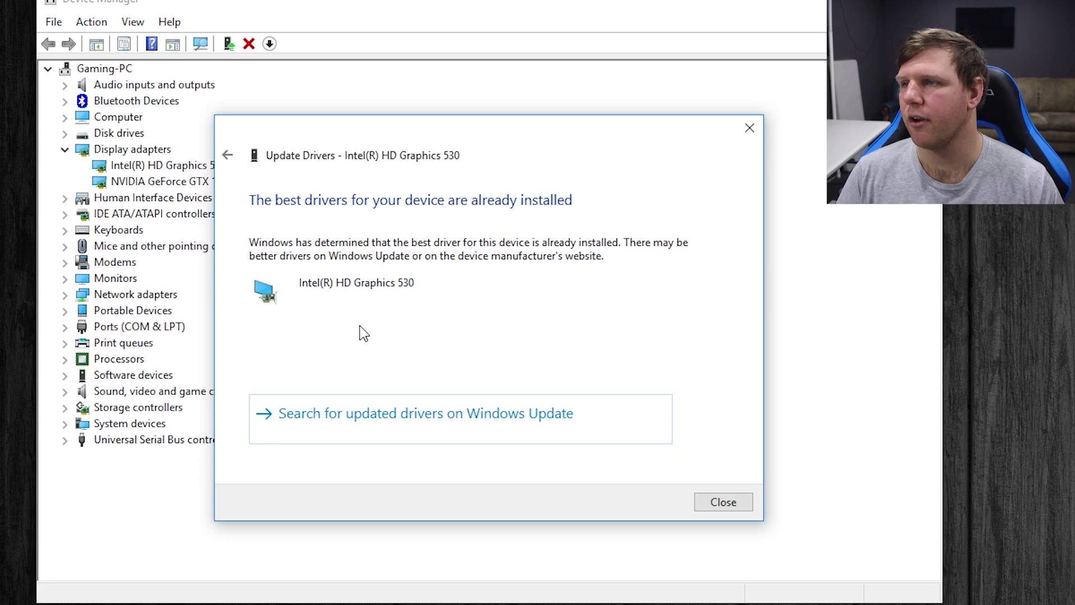
left_click(723, 502)
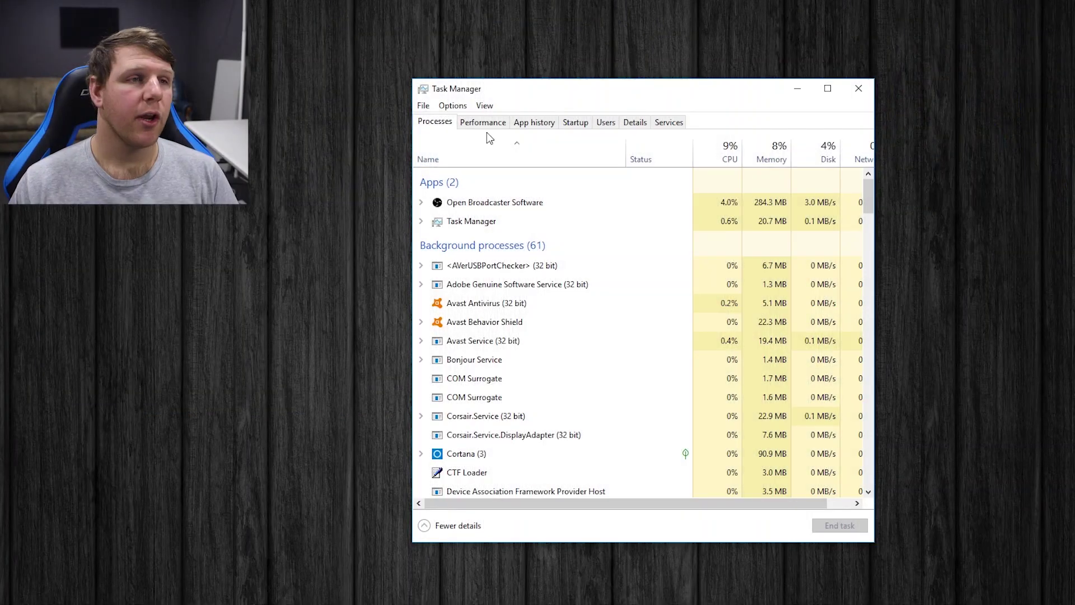
Show Task Manager's Performance tab with the CPU activity graphs
left_click(482, 122)
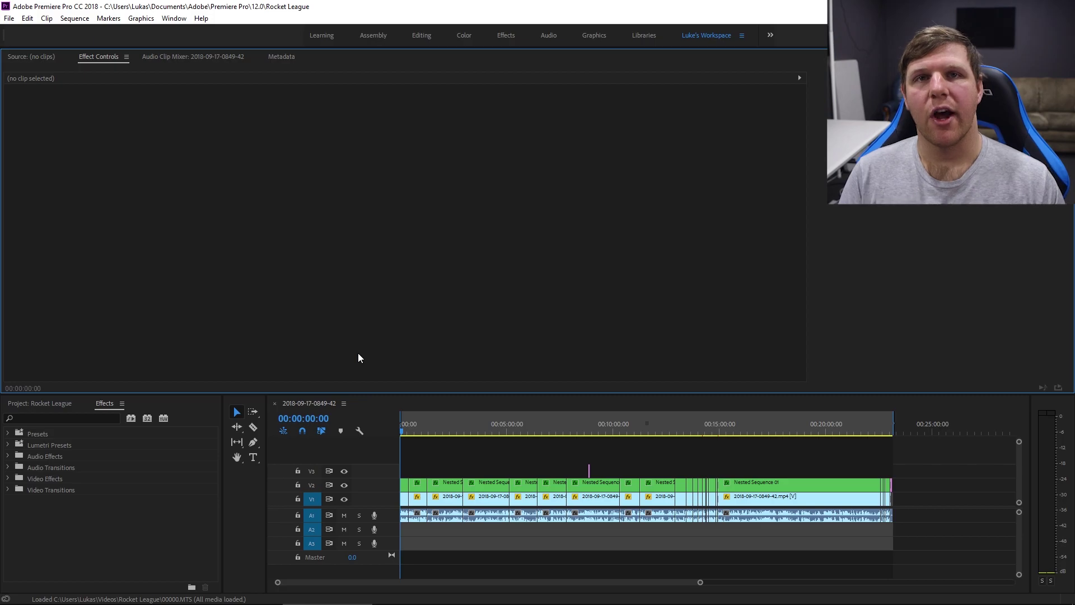
left_click(9, 18)
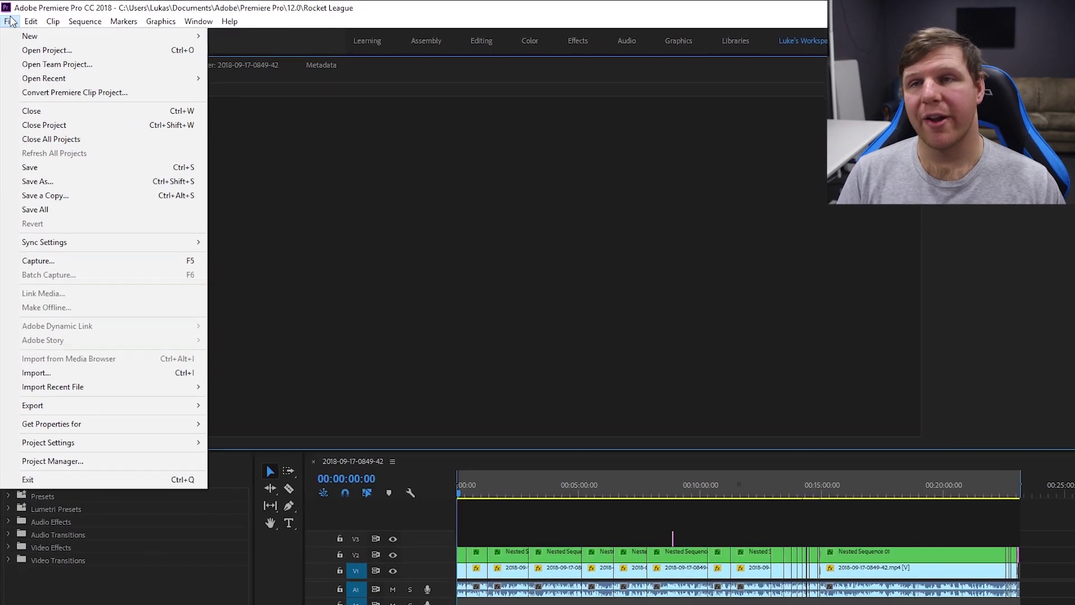
mouse_move(89, 386)
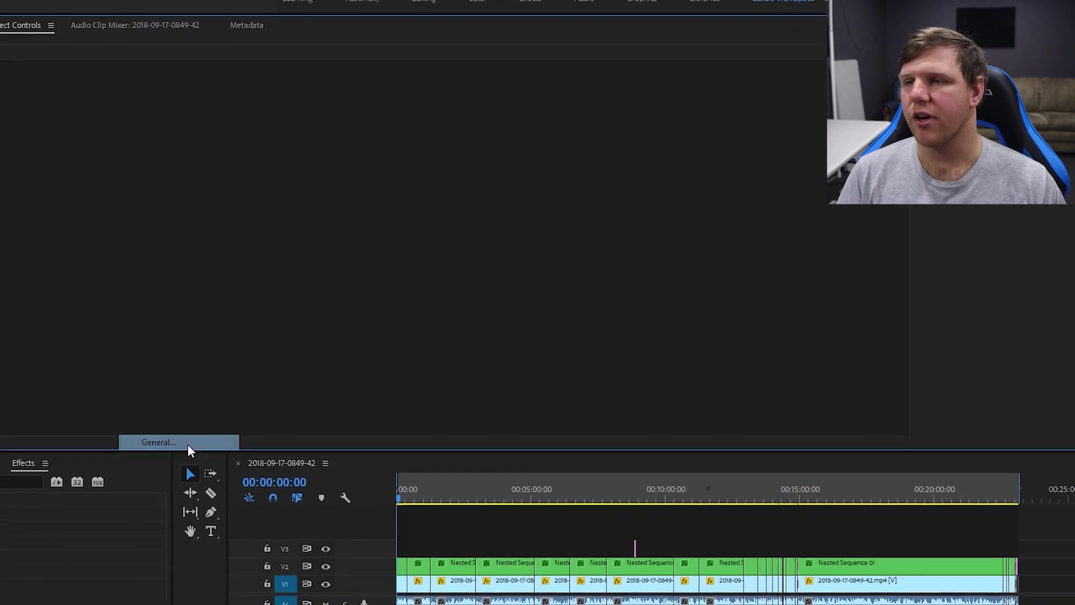
left_click(187, 445)
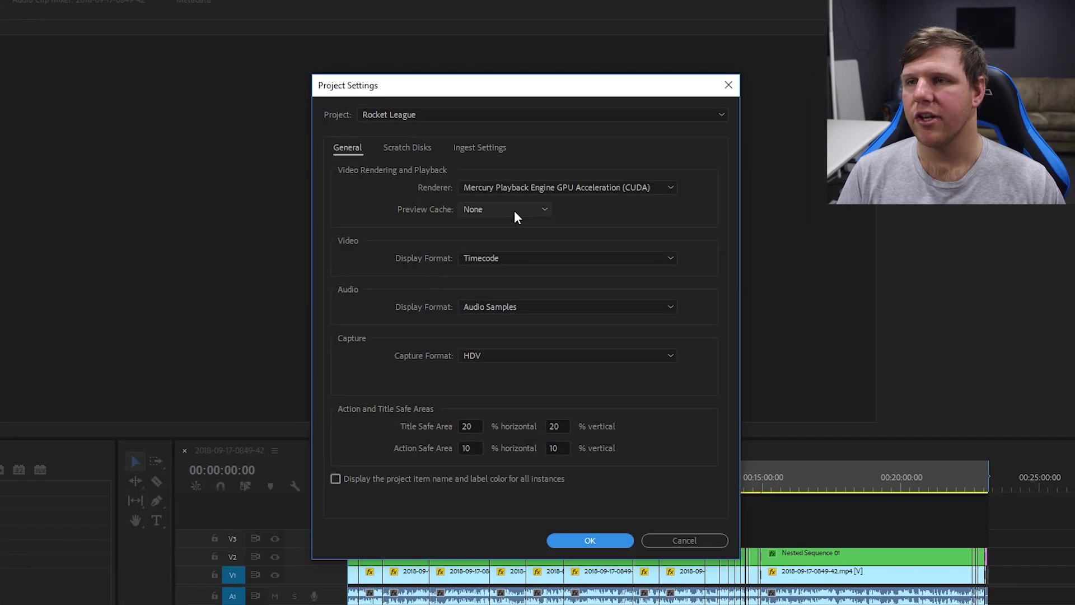
left_click(628, 209)
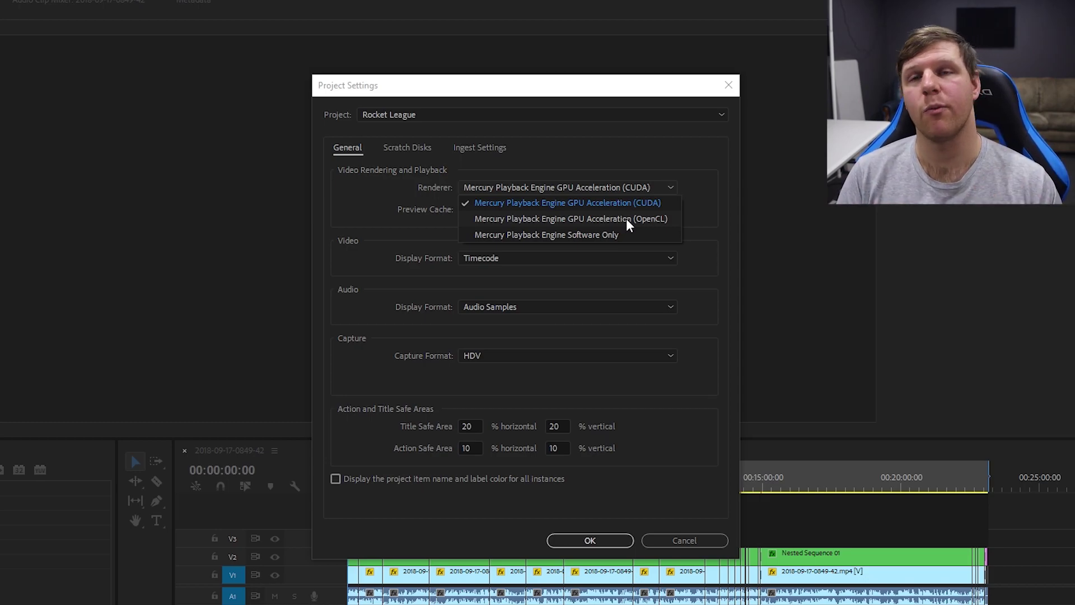
left_click(654, 192)
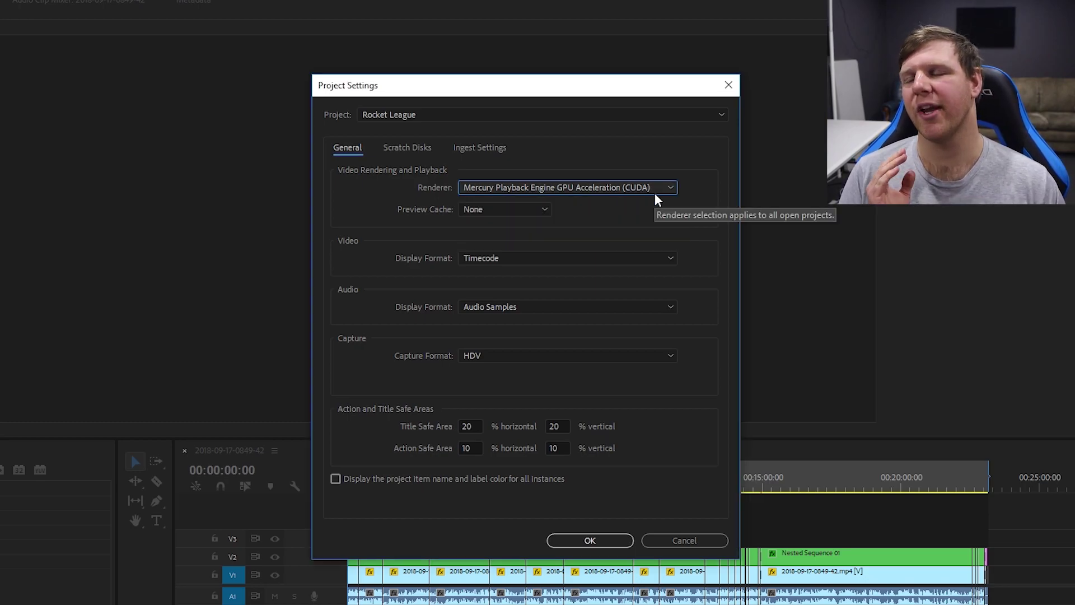
left_click(610, 541)
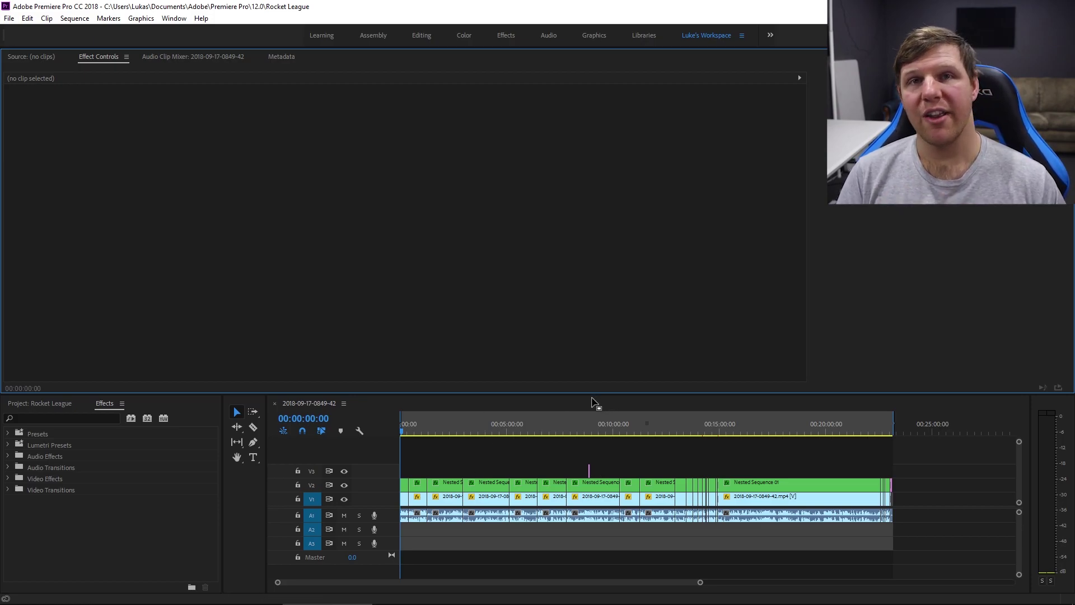
Move the playhead later in the sequence to 00:09:08:59
left_click(675, 425)
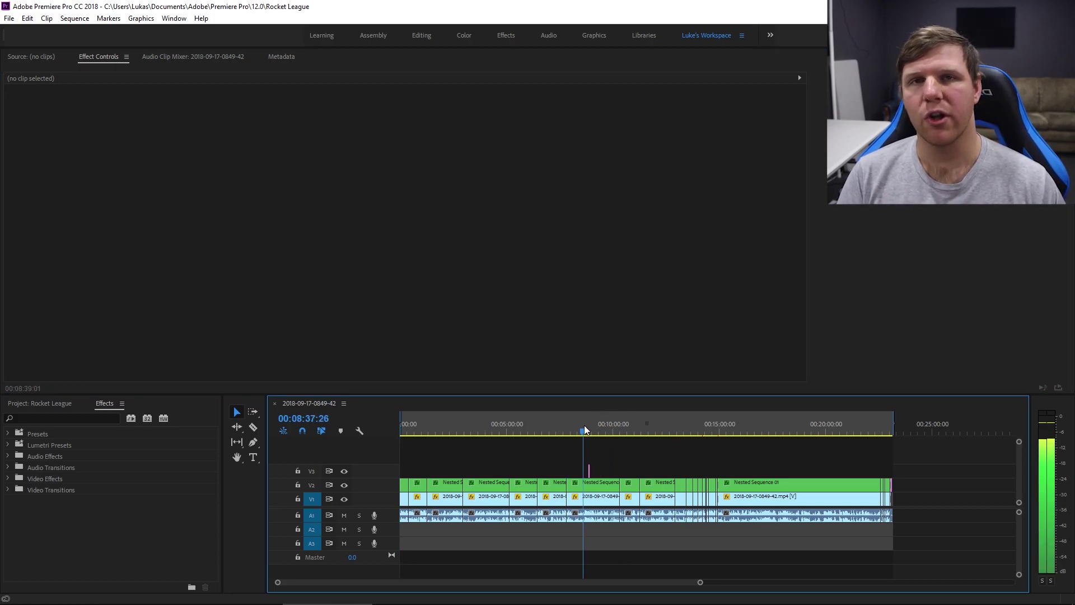
left_click_drag(584, 427, 595, 427)
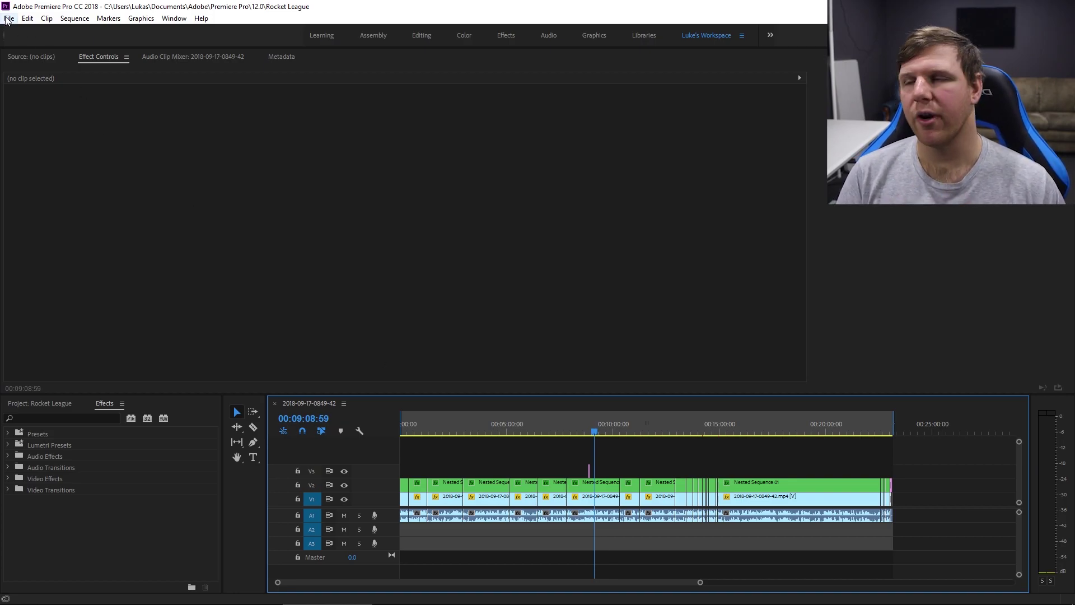
left_click(308, 243)
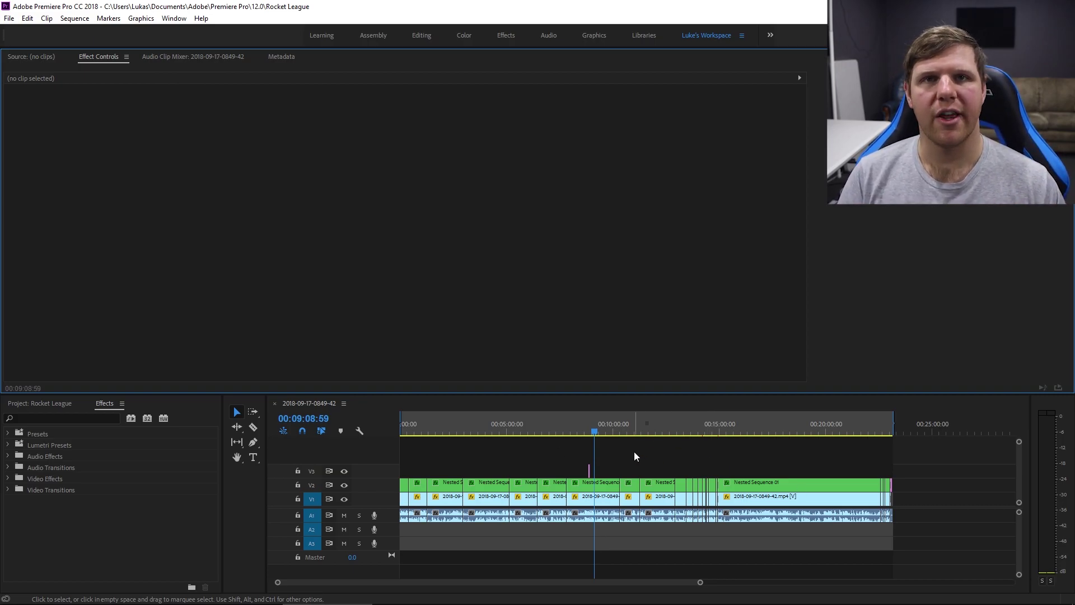
Export the sequence as media with output name test.mp4, replacing the existing file
left_click(9, 17)
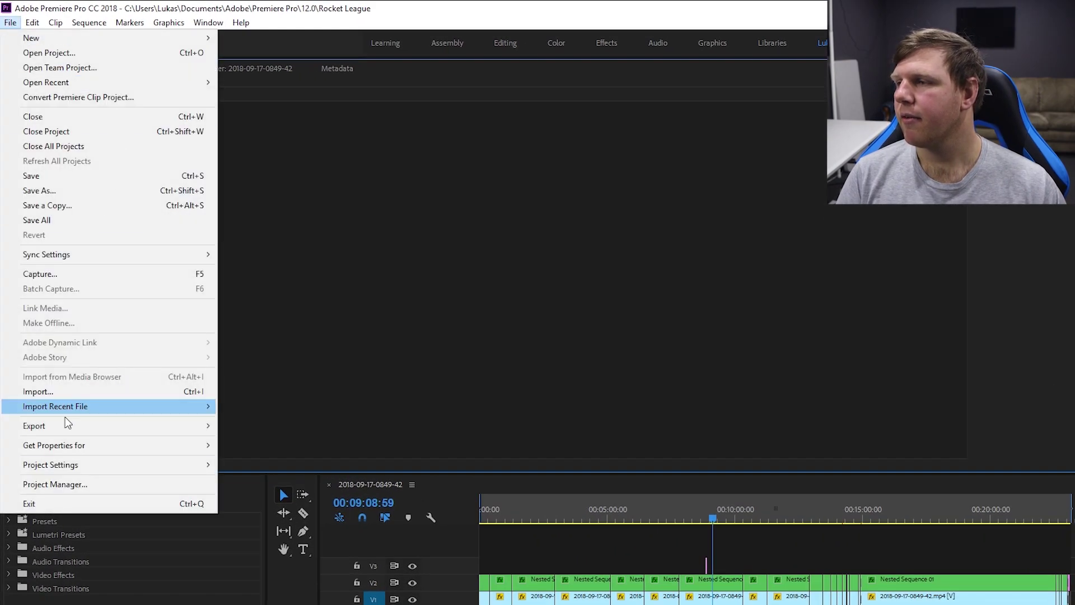
mouse_move(74, 358)
left_click(231, 429)
left_click(532, 156)
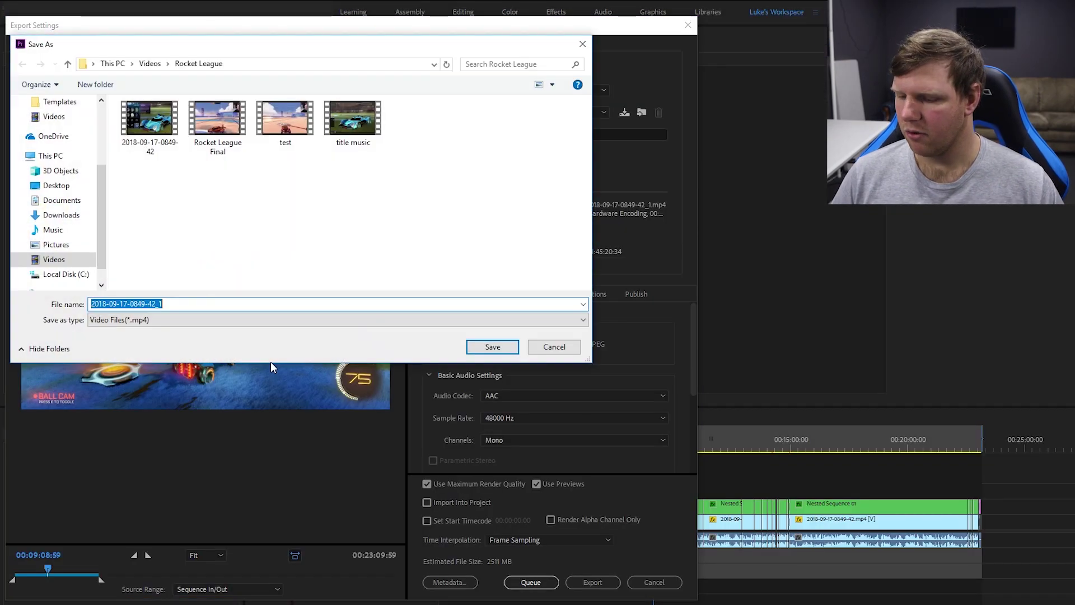
type("test.mp4")
left_click(493, 347)
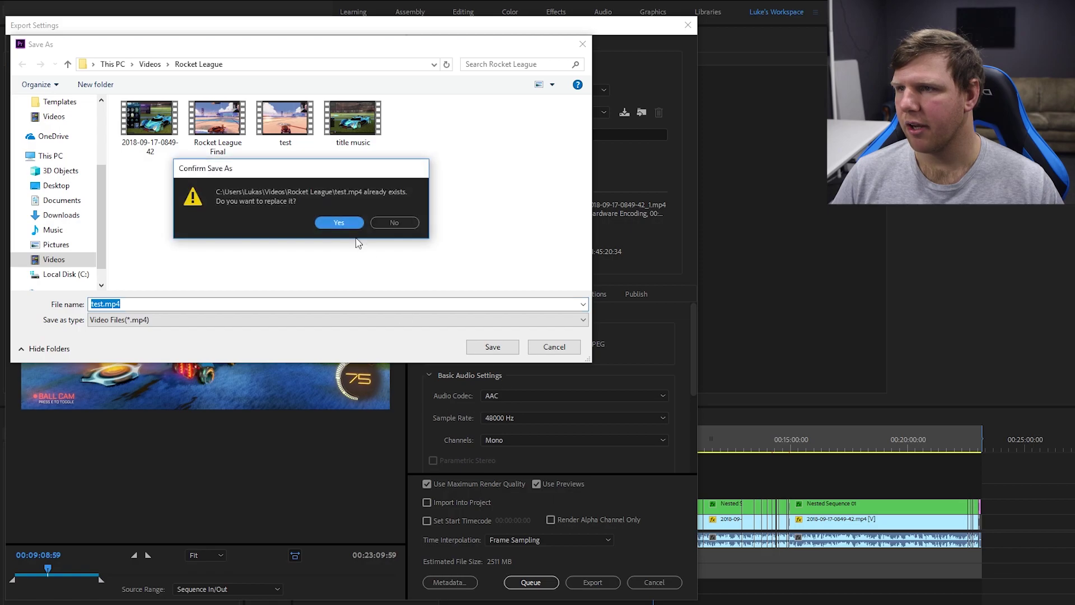
left_click(340, 220)
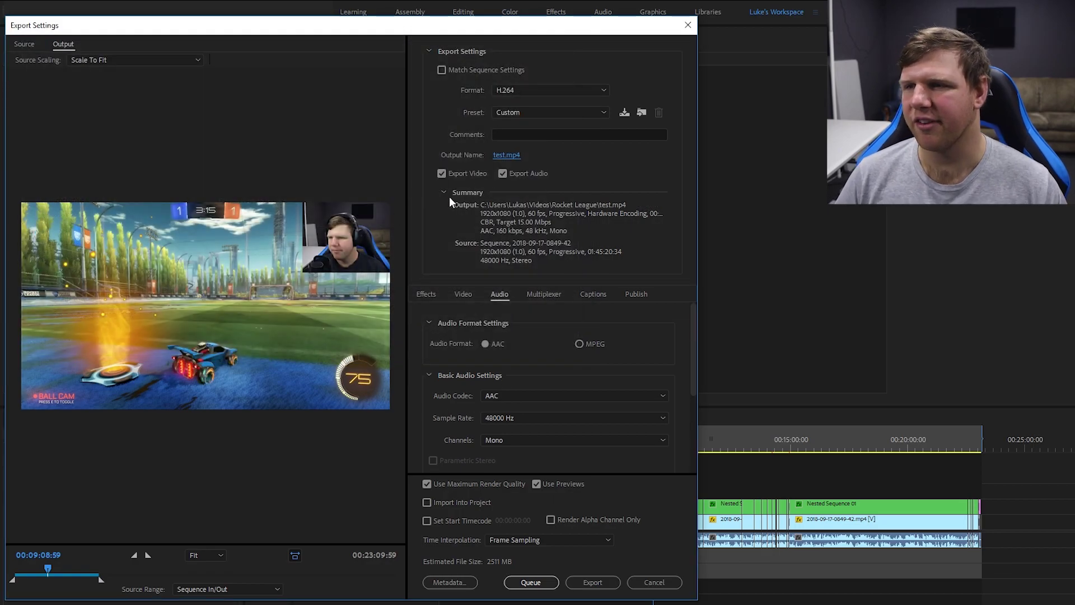
Set Video encoding Performance to Software Encoding, then back to Hardware Encoding, and start the export
left_click(463, 294)
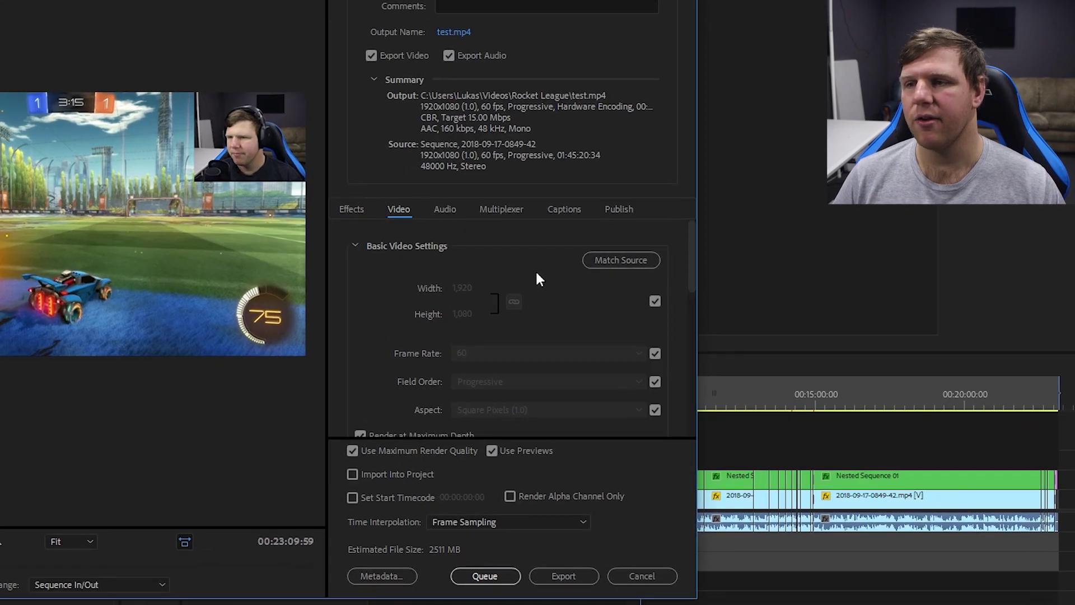
scroll(559, 358, "down", 3)
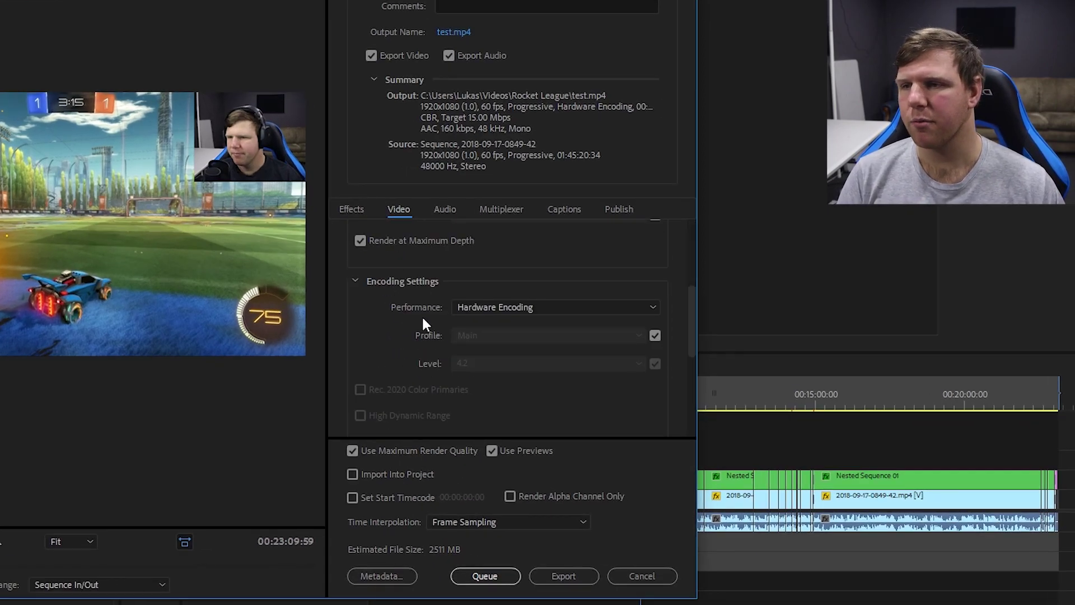
left_click(532, 307)
left_click(512, 337)
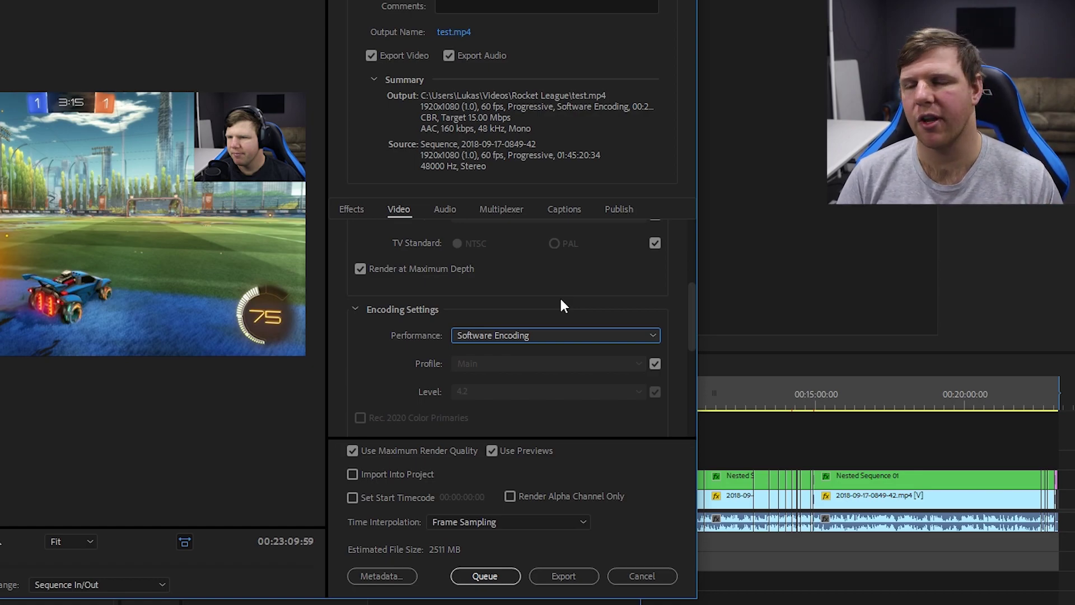
left_click(535, 335)
left_click(512, 349)
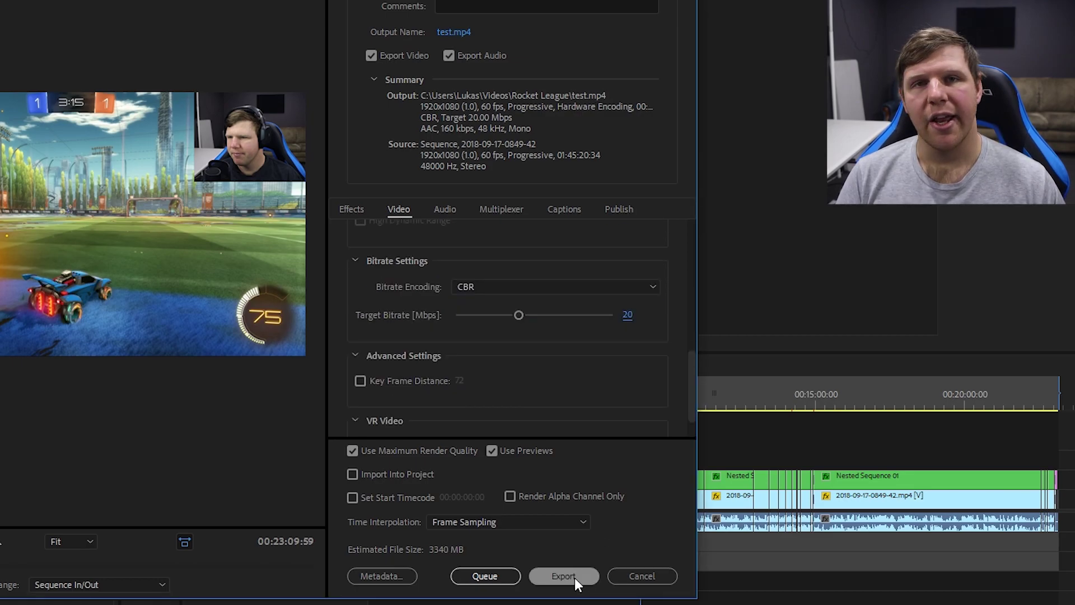
left_click(574, 577)
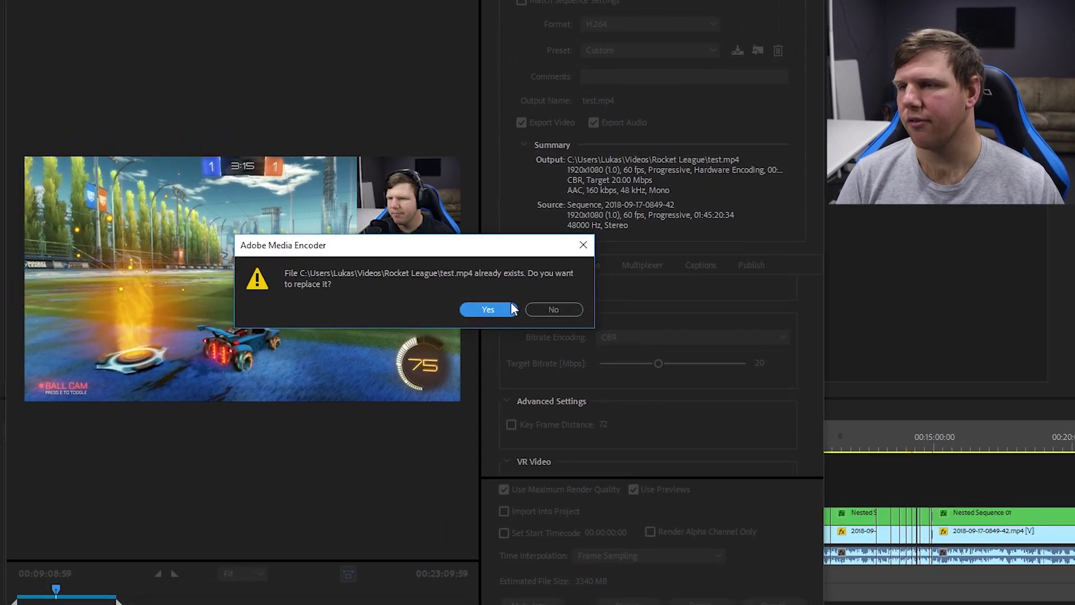
Confirm overwriting test.mp4 so the hardware encode begins
left_click(487, 310)
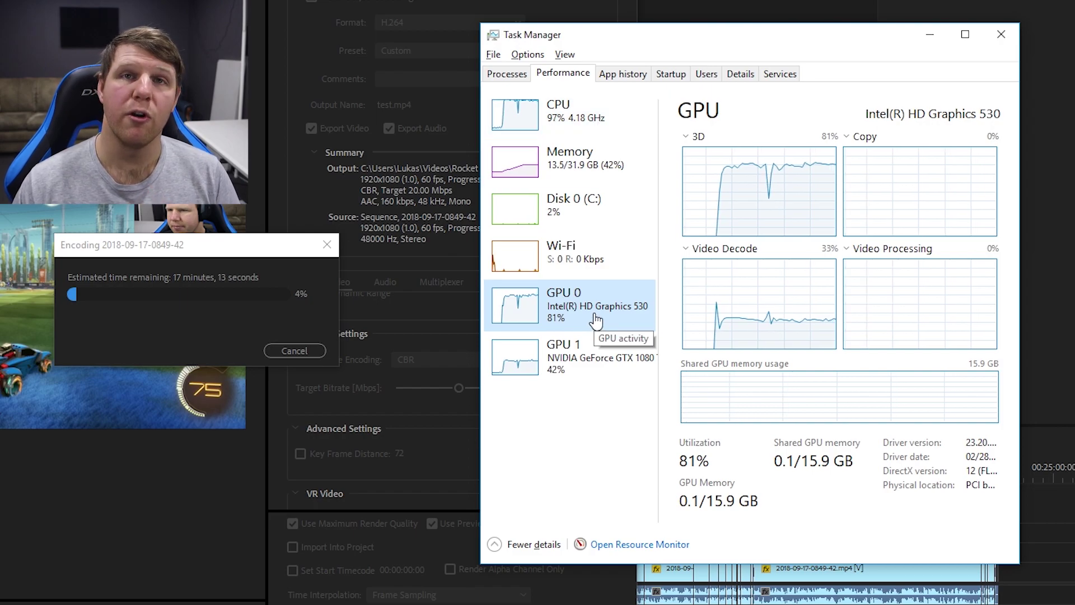
Show the NVIDIA GeForce GTX 1080 Ti (GPU 1) graphs in Task Manager's Performance tab
left_click(582, 364)
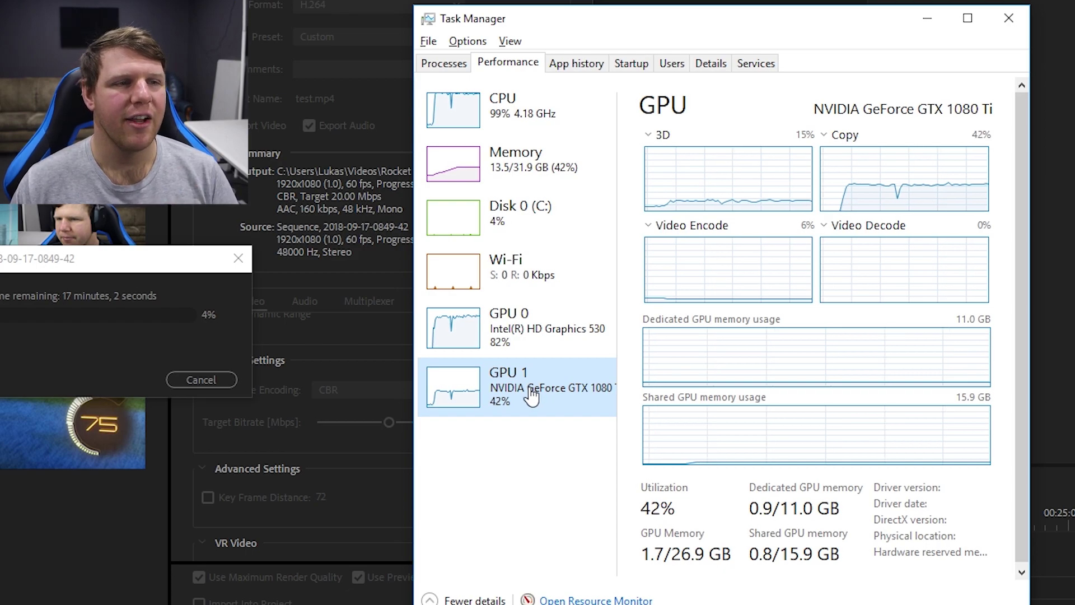
left_click(223, 533)
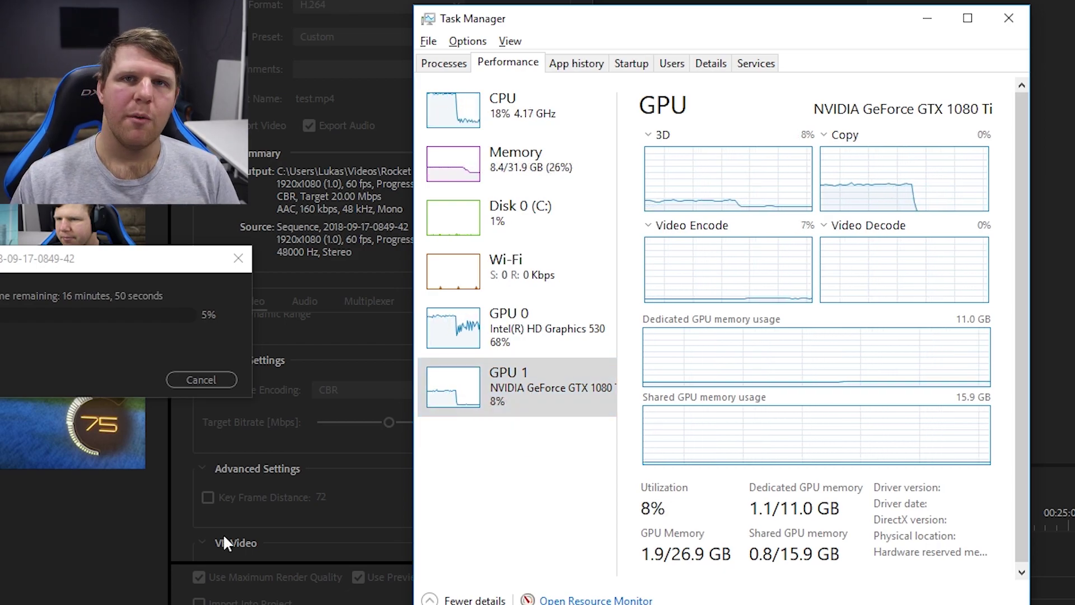